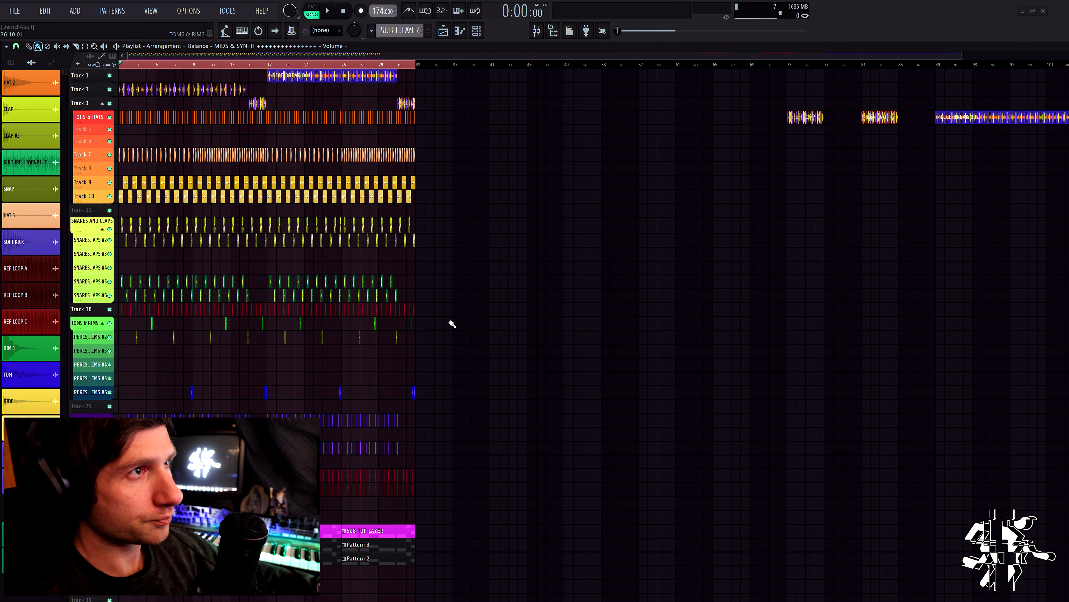
Look over the drum tracks in the arrangement, down to the TOM clip just before bar 25
scroll(206, 287, "up", 3)
scroll(420, 320, "up", 5)
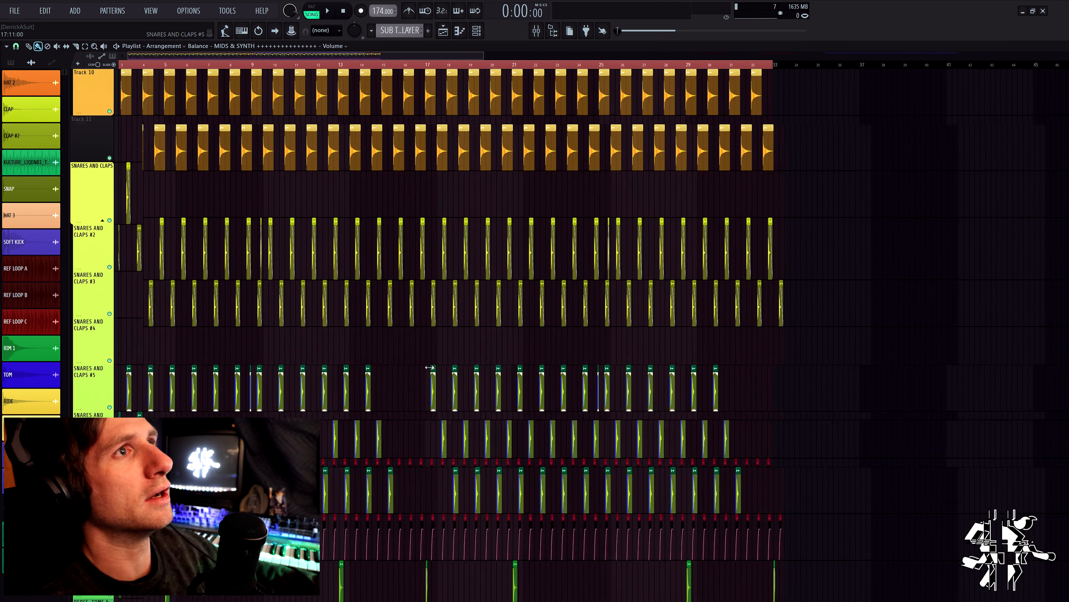
left_click_drag(893, 447, 227, 244)
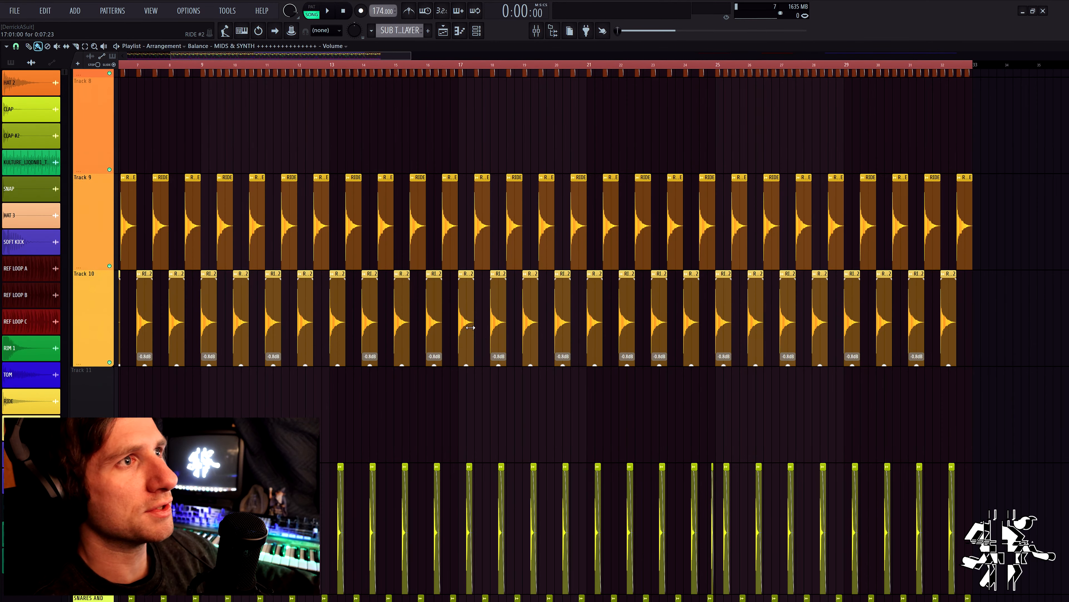
scroll(471, 327, "up", 4)
scroll(467, 406, "down", 8)
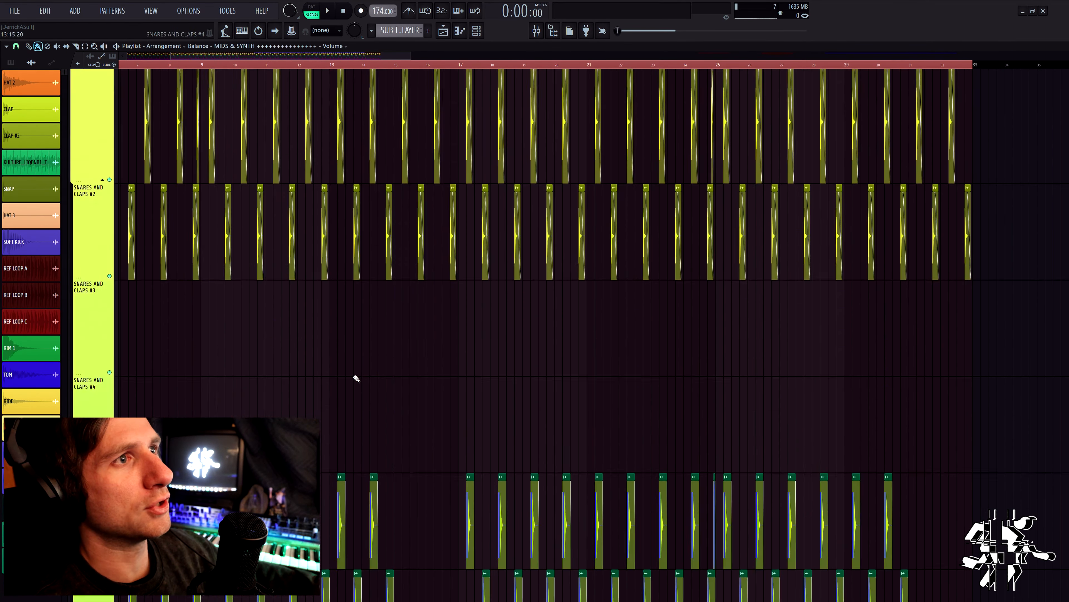
scroll(295, 369, "down", 1)
right_click(217, 358)
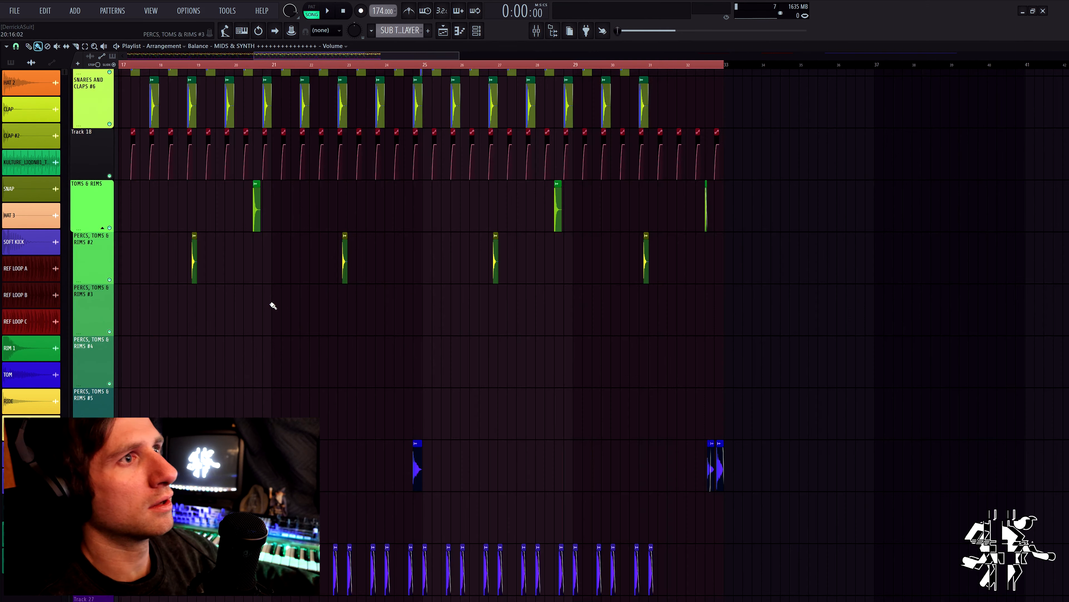
scroll(368, 391, "down", 3)
scroll(688, 434, "up", 2)
scroll(687, 434, "up", 6)
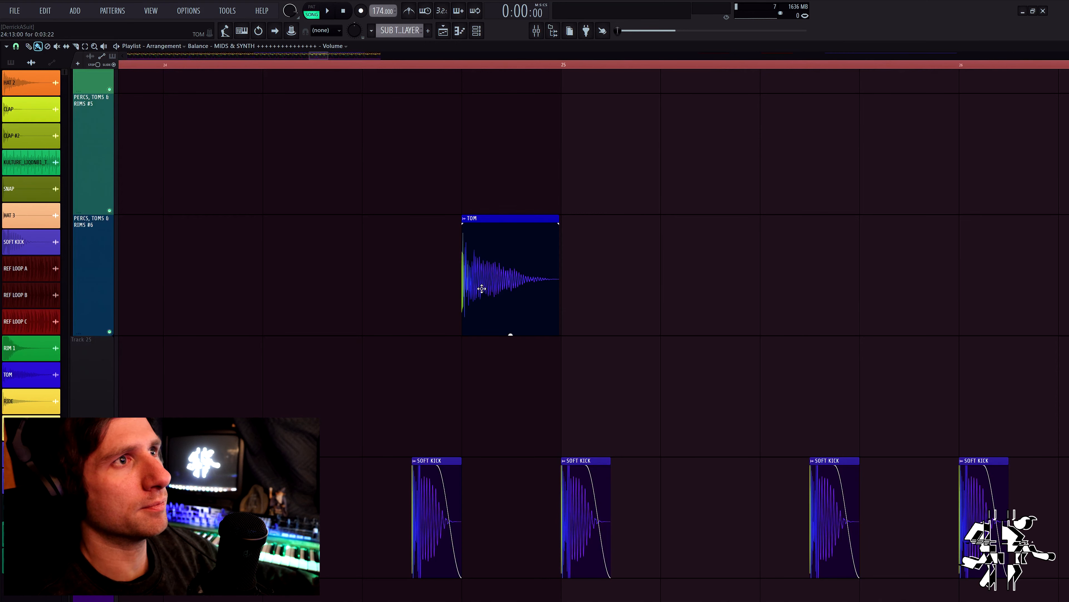
Place a copy of the TOM clip before bar 25 on the PERCS, TOMS & RIMS #5 track, directly above the original
left_click(480, 288)
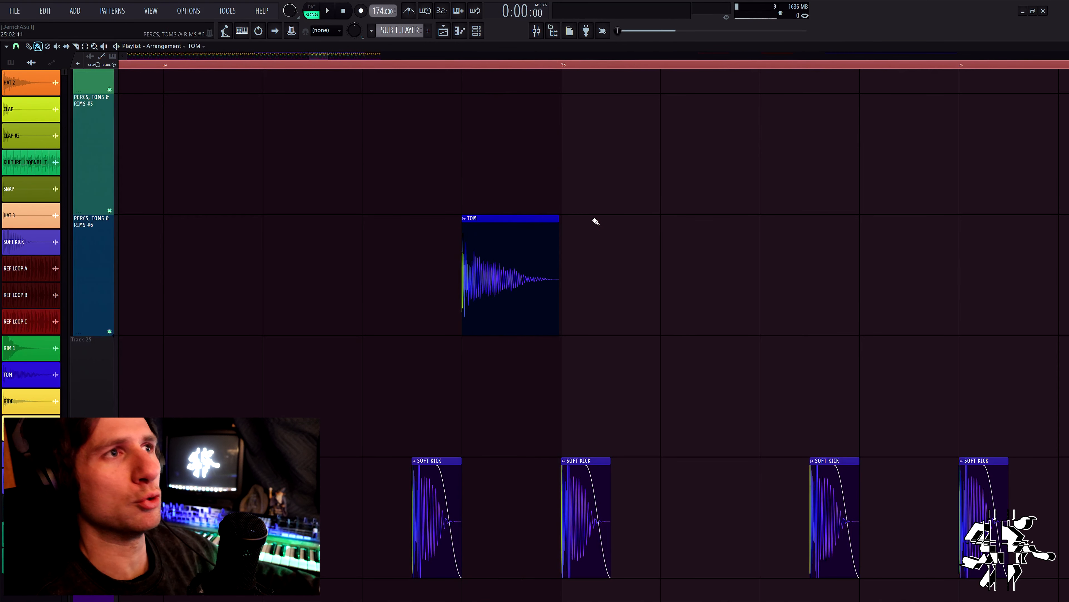
scroll(493, 436, "up", 2)
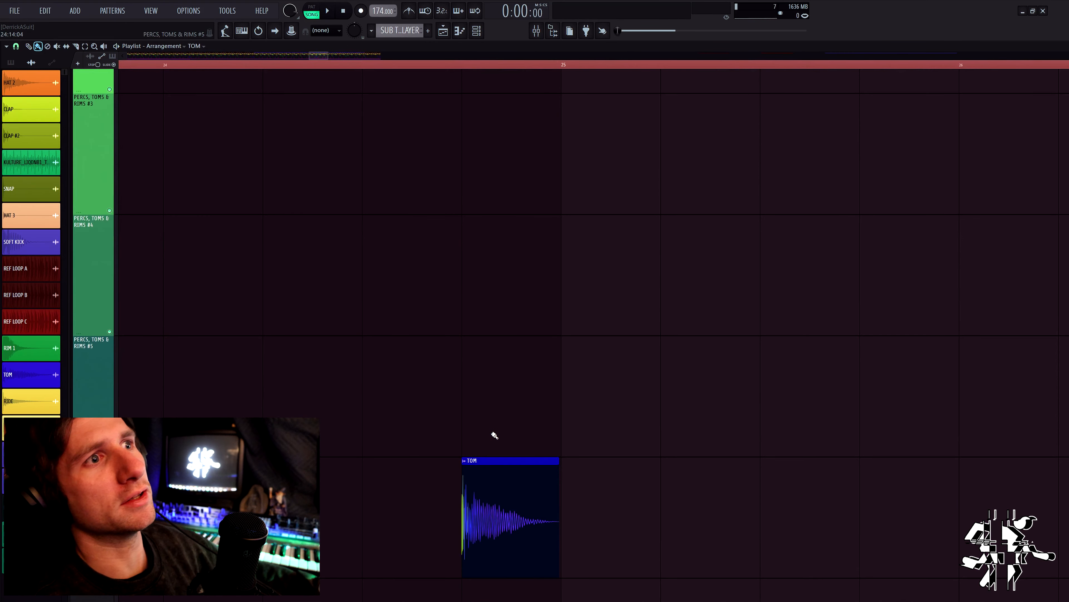
scroll(585, 290, "down", 1)
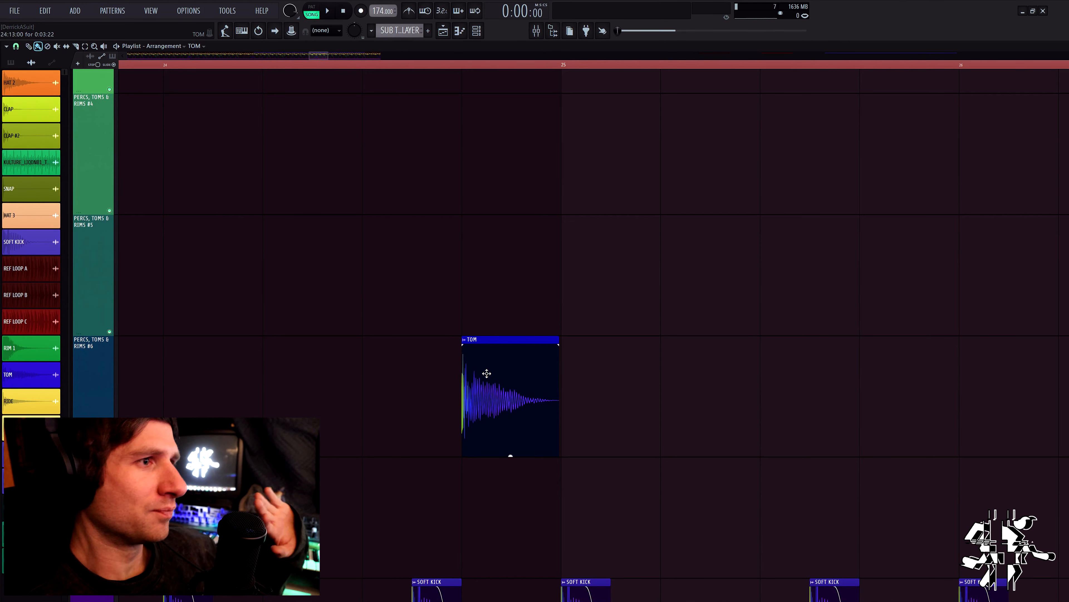
left_click(460, 295)
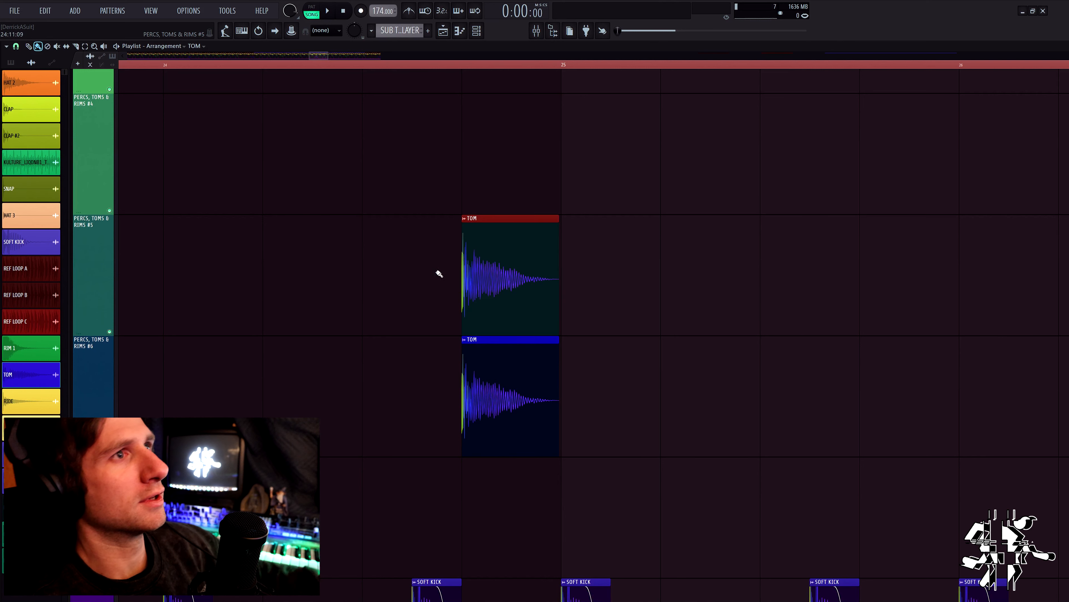
Inspect the copied TOM clip's options and its channel settings, along with the available last-tweaked parameter tools
left_click(464, 219)
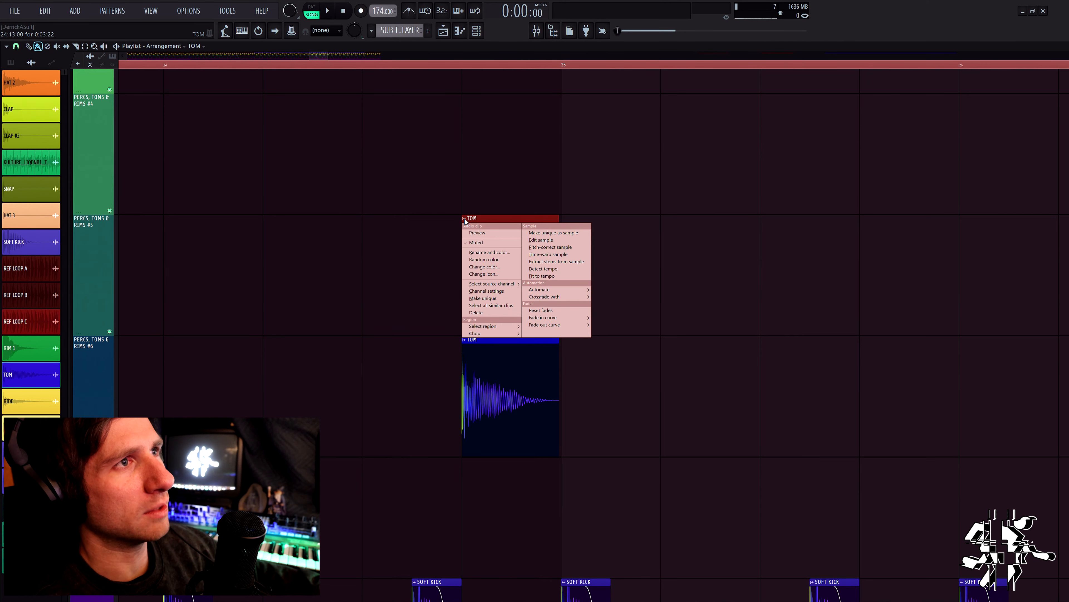
left_click(418, 232)
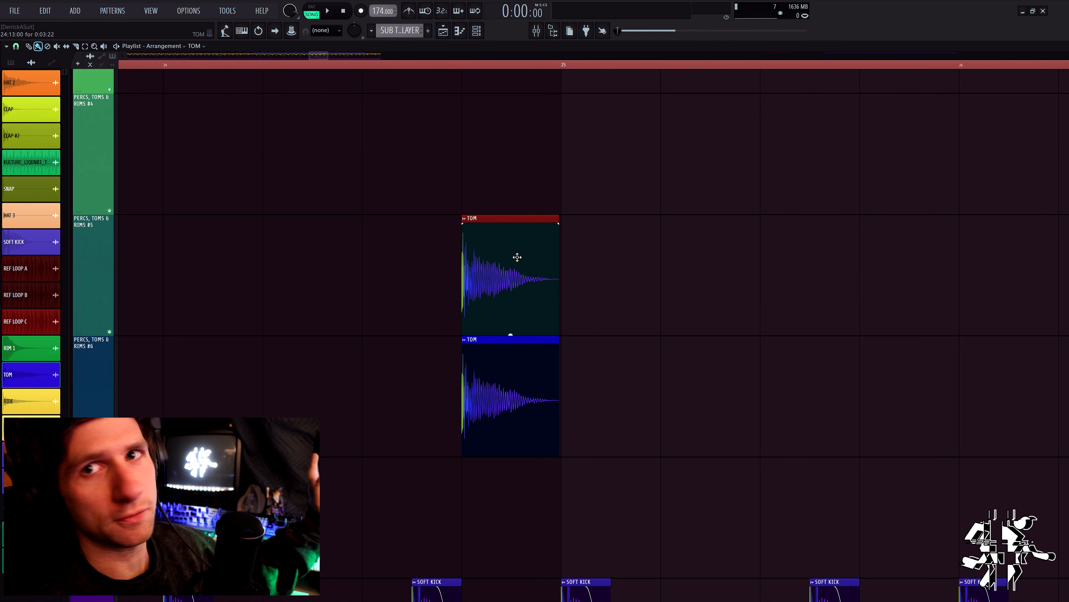
double_click(504, 268)
left_click(88, 152)
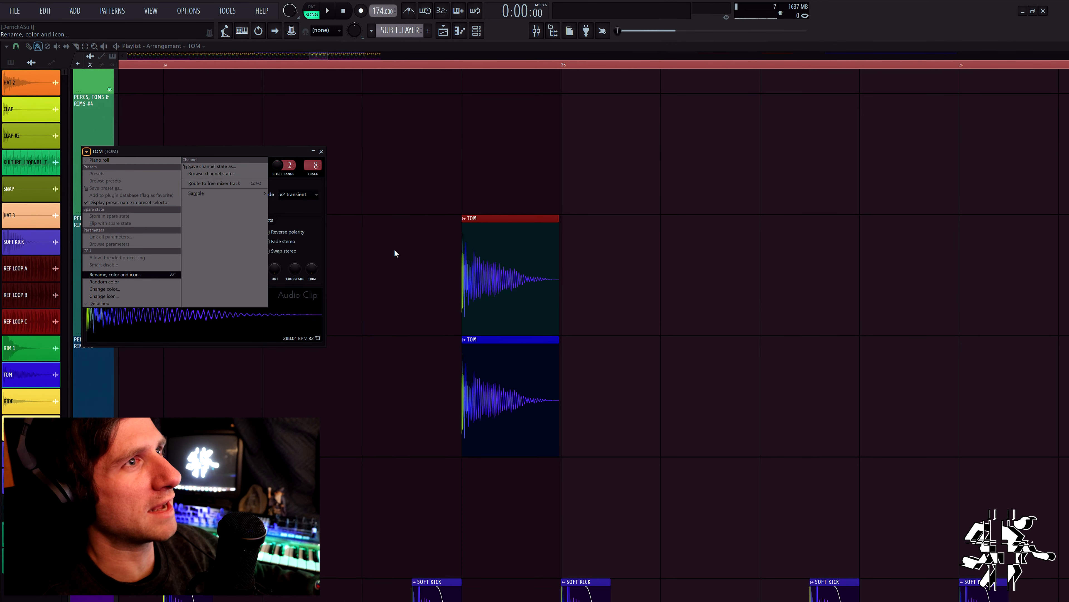
left_click(465, 218)
left_click(464, 219)
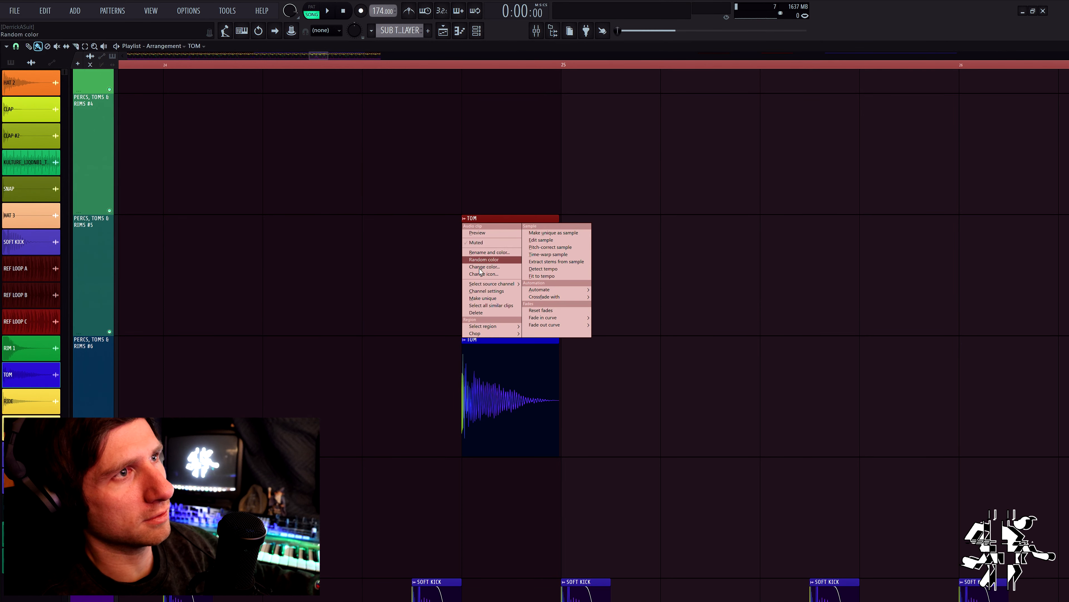
left_click(307, 310)
double_click(488, 278)
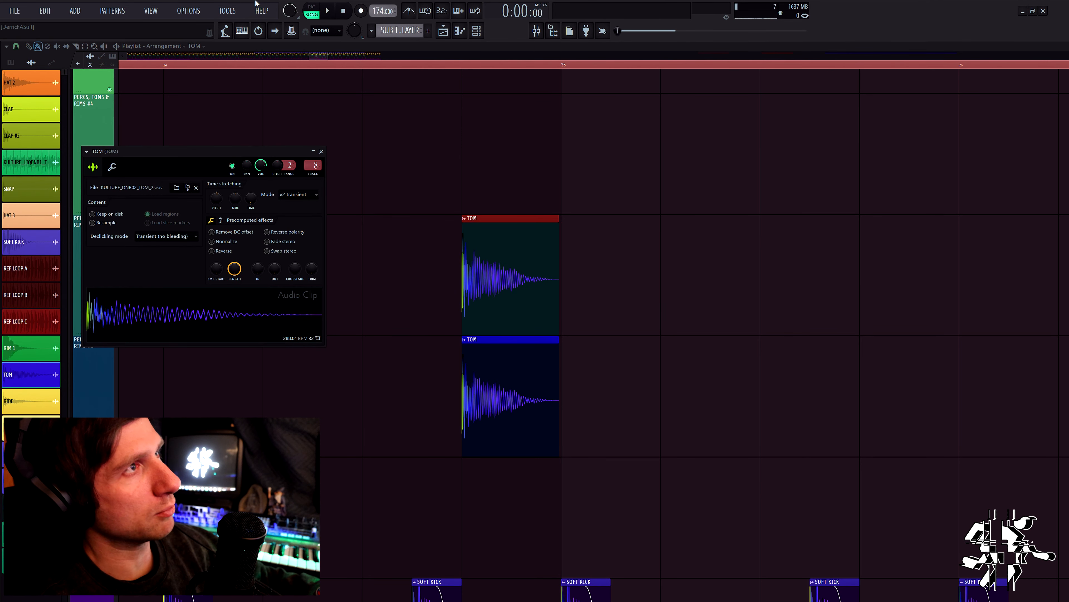
left_click(232, 11)
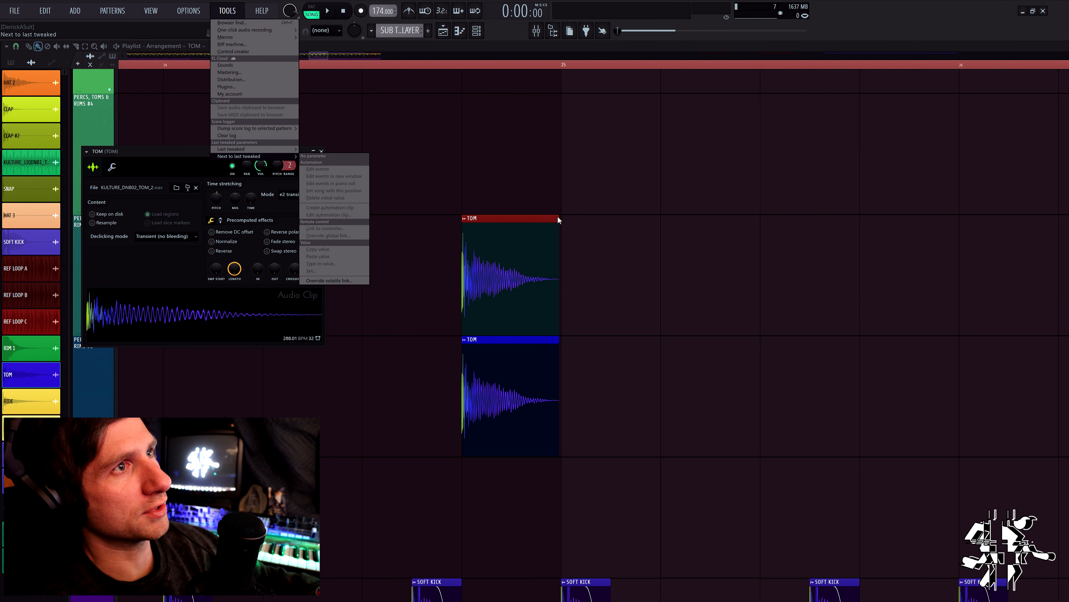
left_click(681, 199)
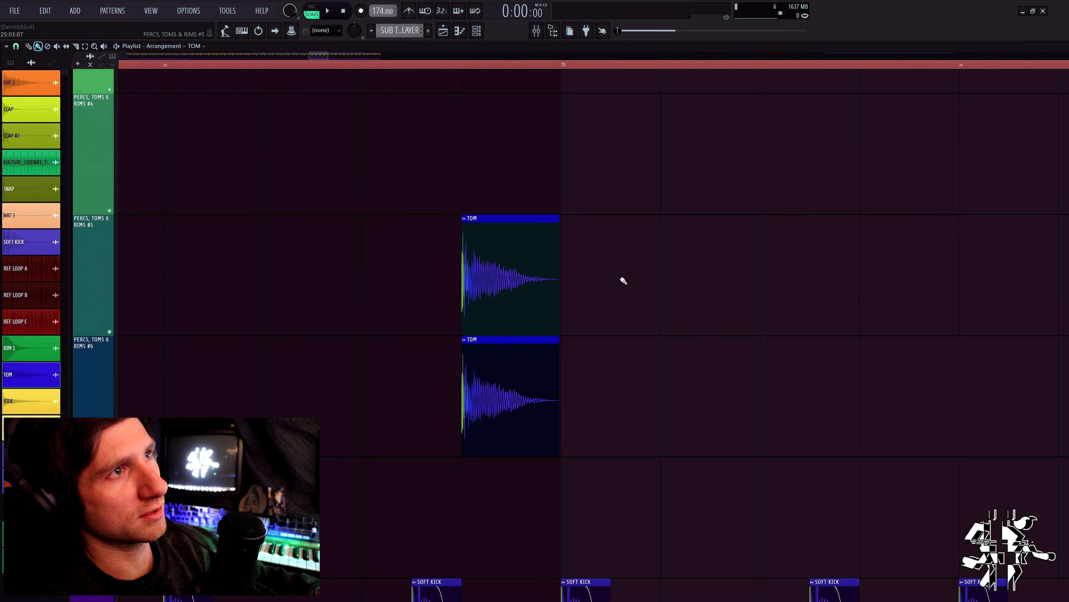
double_click(516, 273)
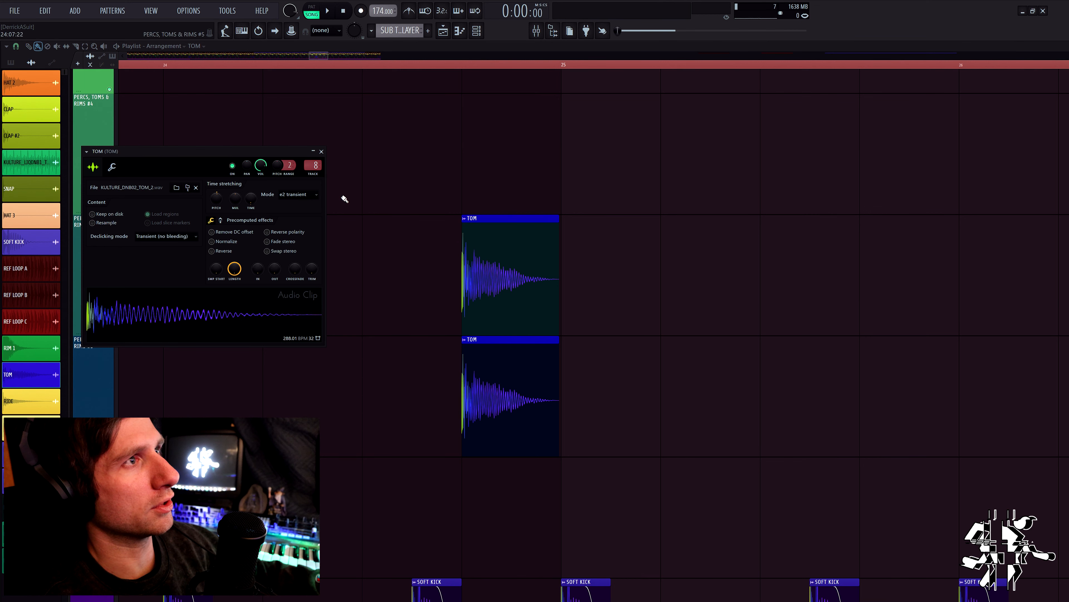
left_click(487, 253)
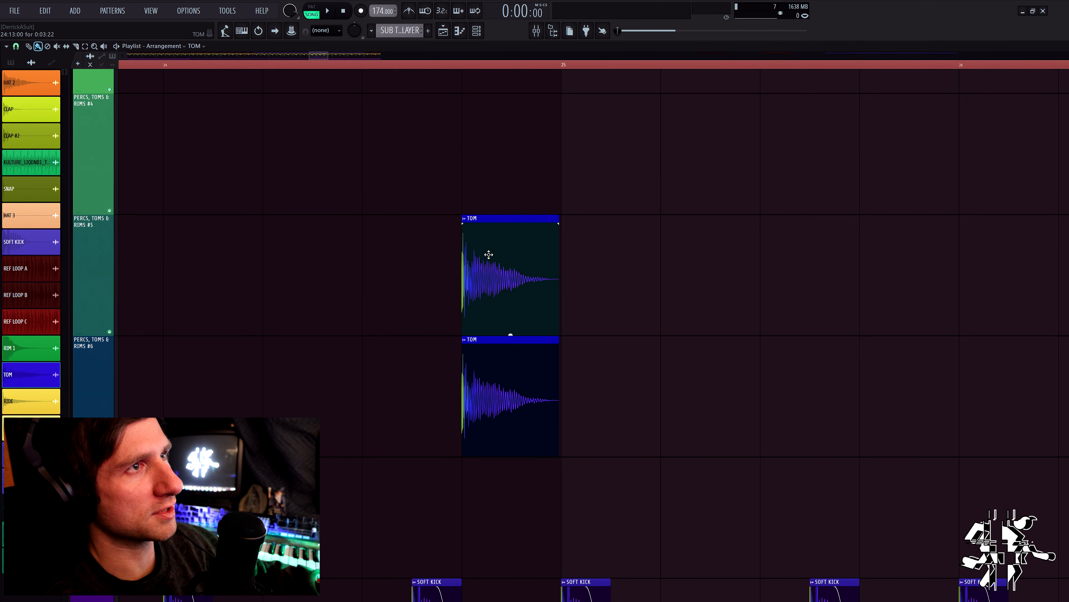
Make the copied TOM clip on PERCS, TOMS & RIMS #5 unique so it gets its own channel
left_click(464, 218)
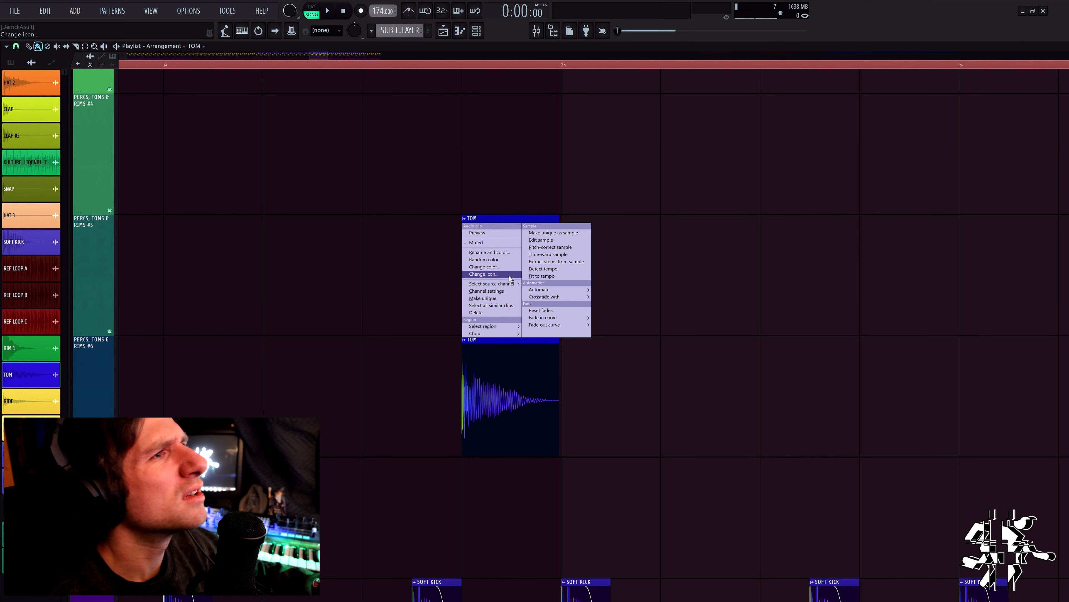
mouse_move(501, 285)
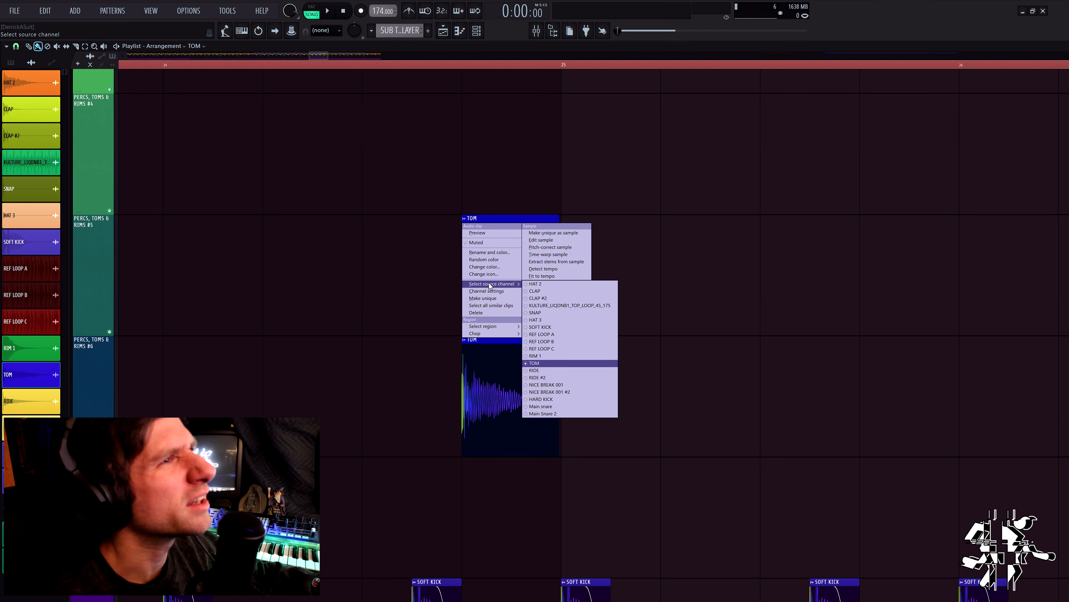
left_click(489, 298)
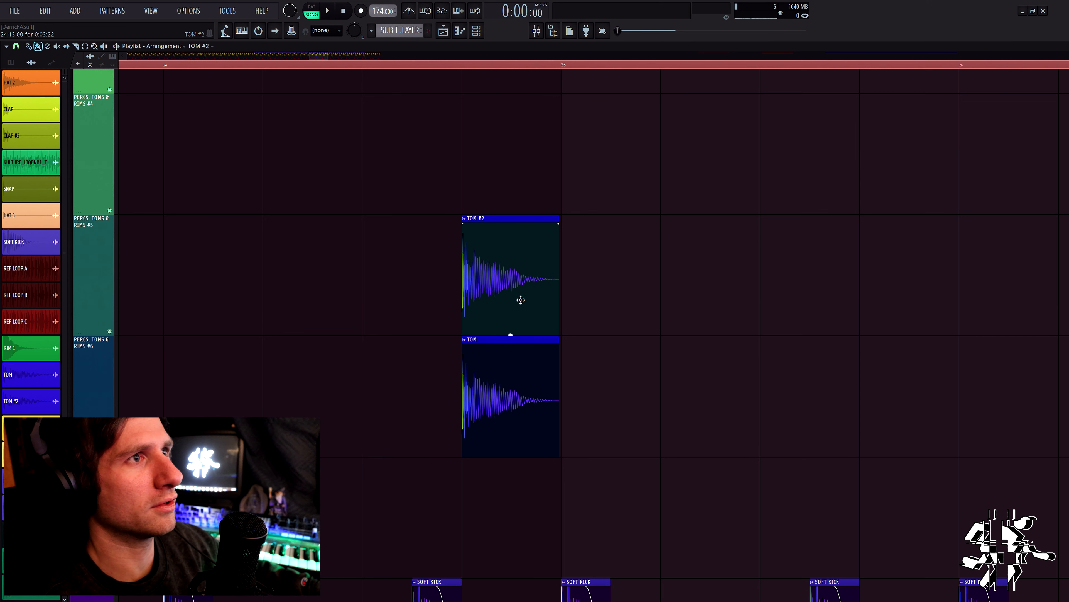
Trim the end of the TOM #2 clip to a length of about 0:01:11
left_click_drag(520, 299, 435, 288)
left_click_drag(469, 252, 513, 248)
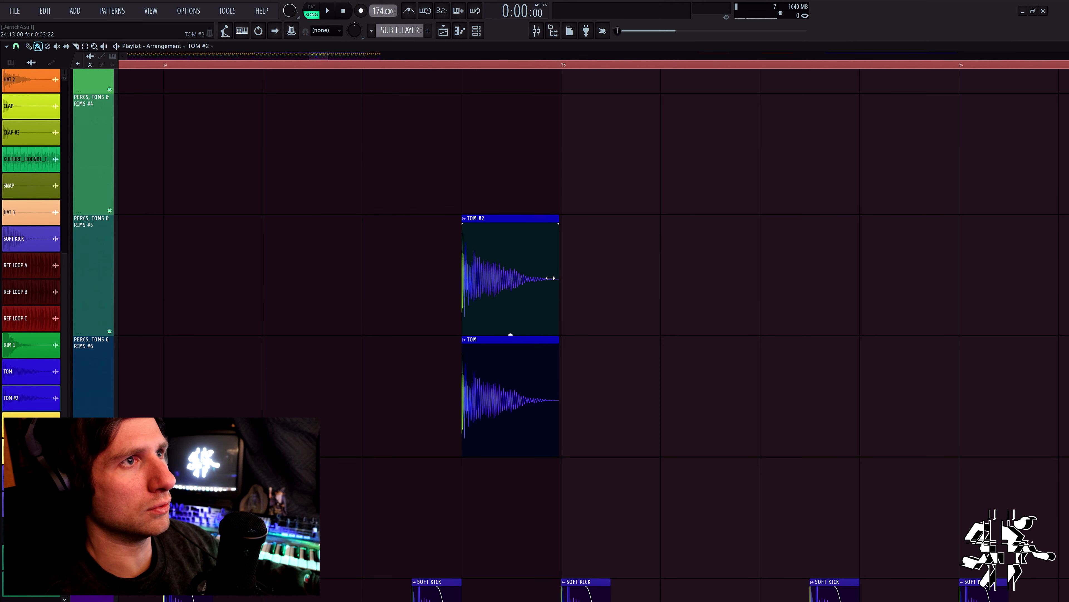
left_click_drag(554, 267, 493, 242)
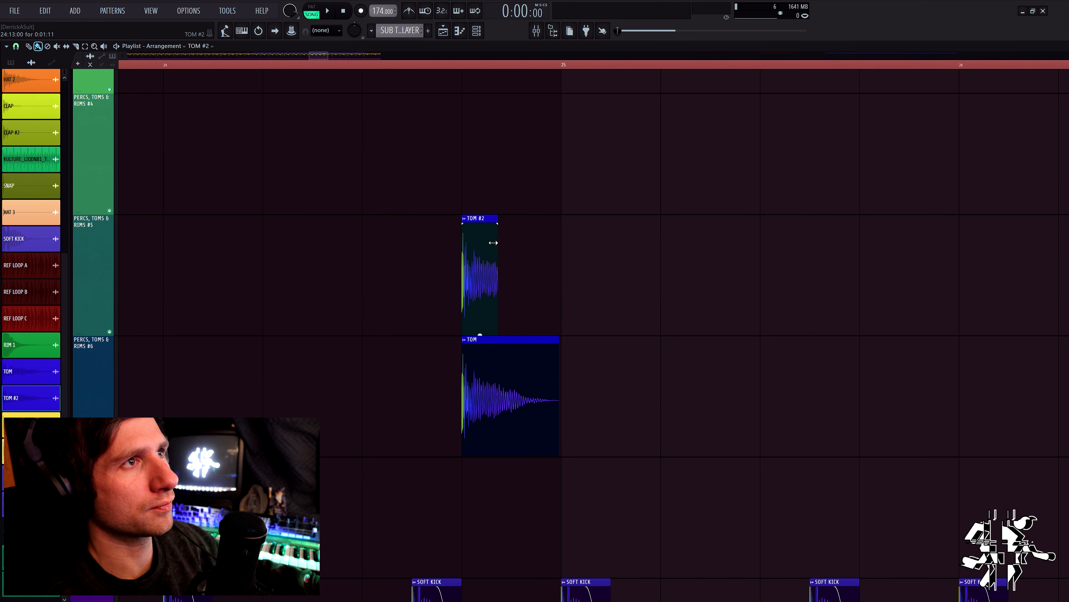
Make the trimmed TOM #2 clip unique as a sample, saving it as a new audio file, and clear the clip selection
left_click(465, 219)
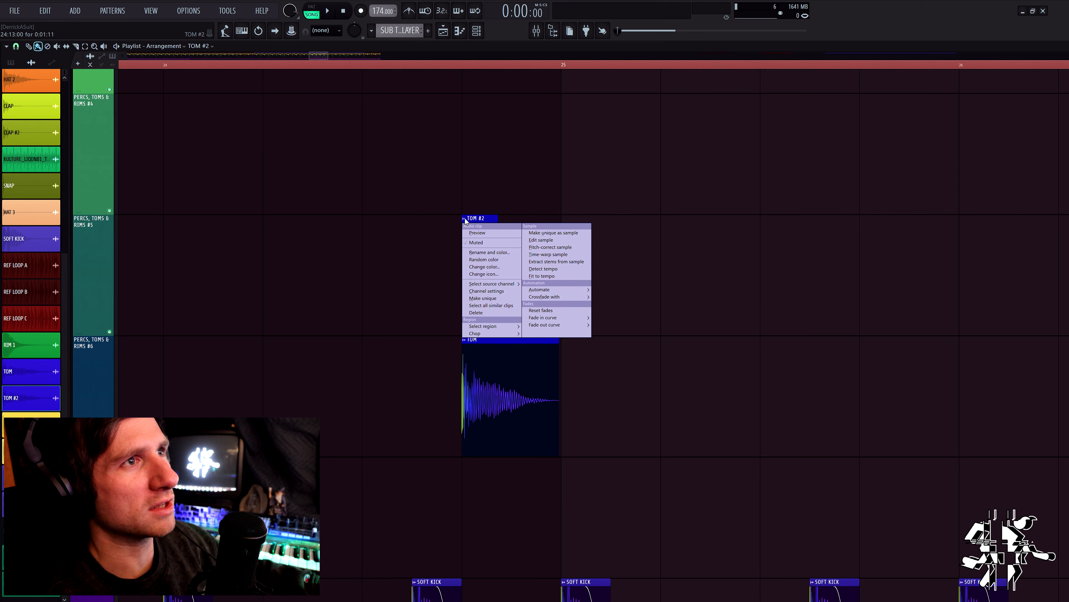
left_click(566, 233)
left_click(620, 338)
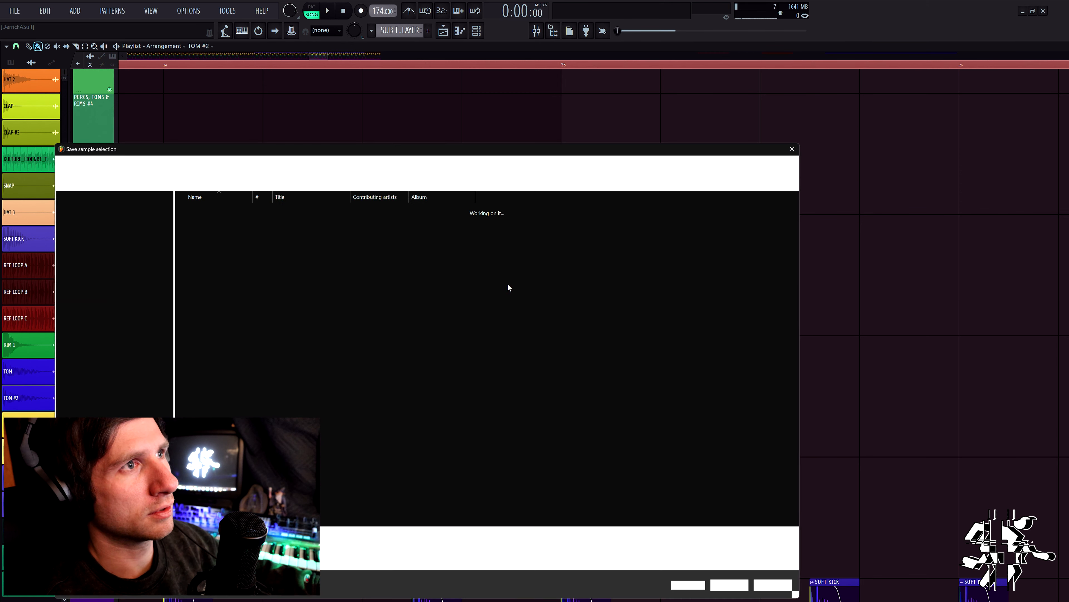
key("Return")
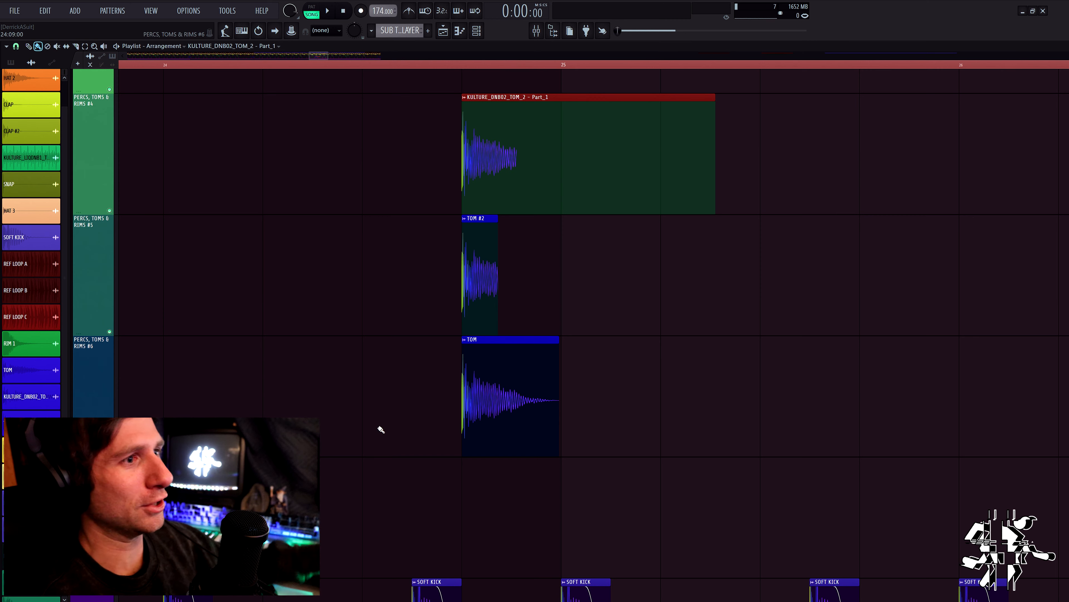
left_click(697, 286)
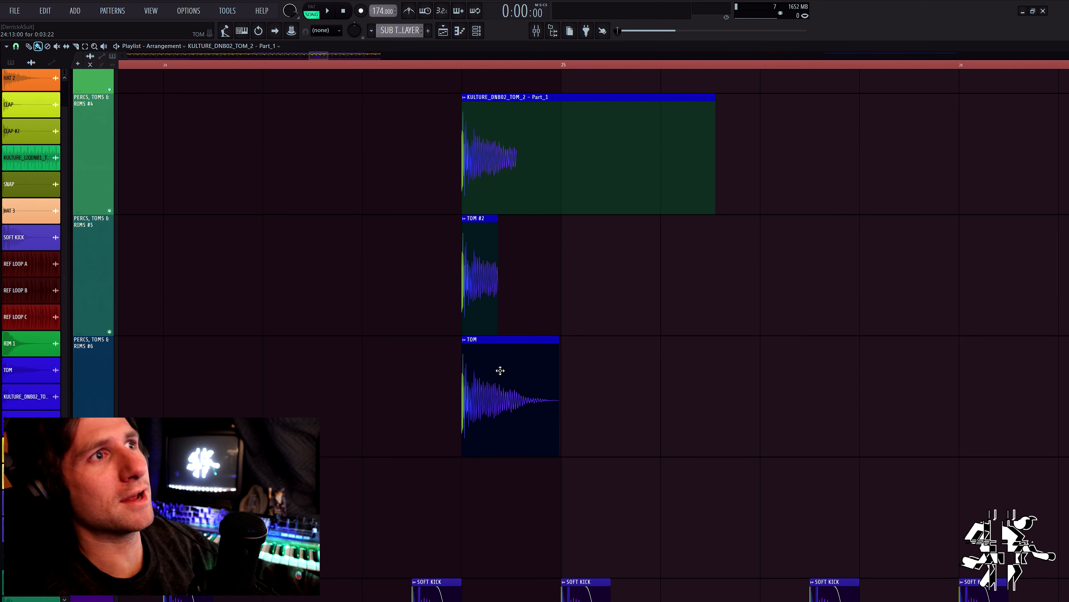
Move the TOM #2 clip to start where the new sample's waveform ends, and extend its end past the start of bar 25
scroll(633, 318, "up", 1)
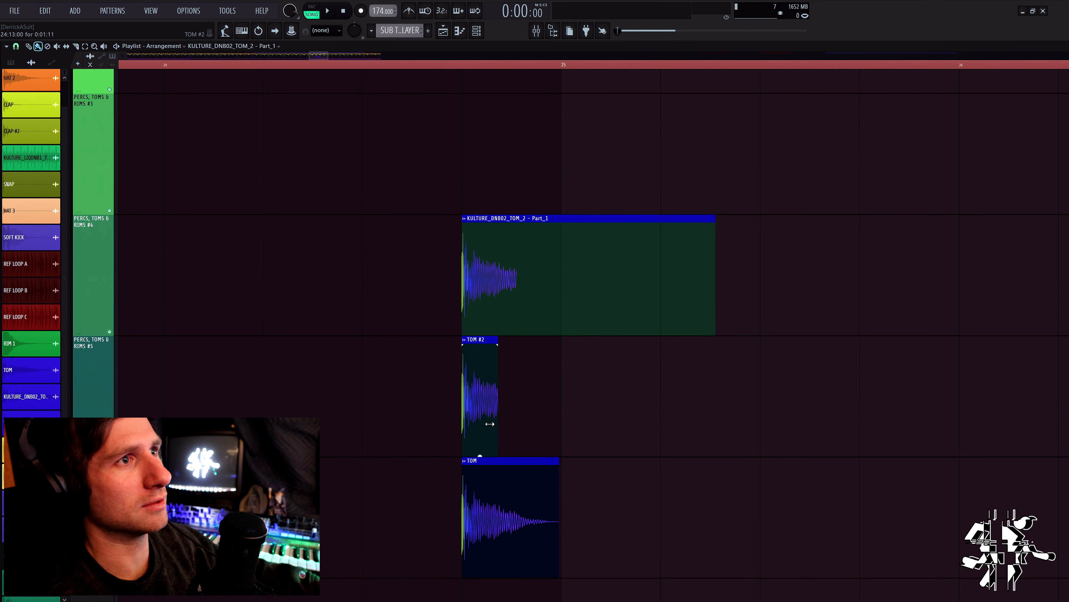
left_click_drag(484, 398, 508, 383)
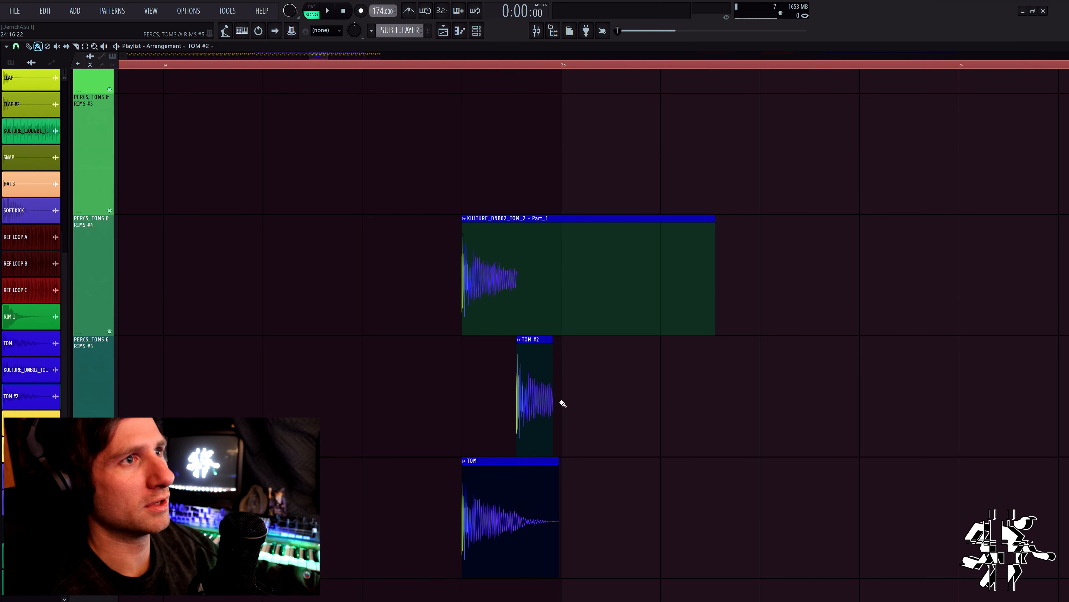
left_click_drag(553, 402, 652, 392)
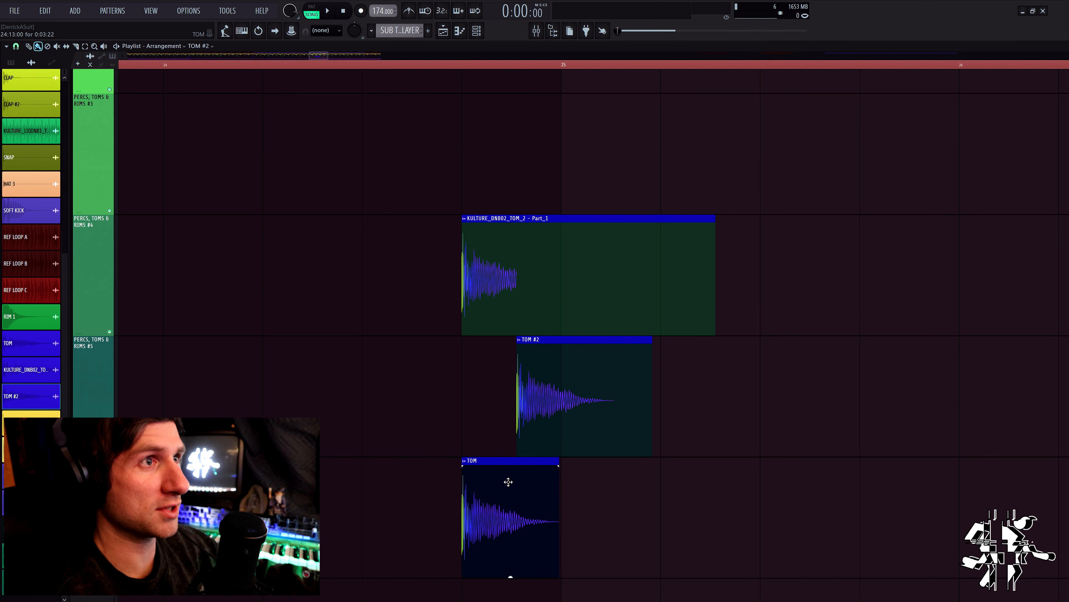
View the channel settings of the TOM #2 clip and the original TOM clip, and close them
double_click(580, 349)
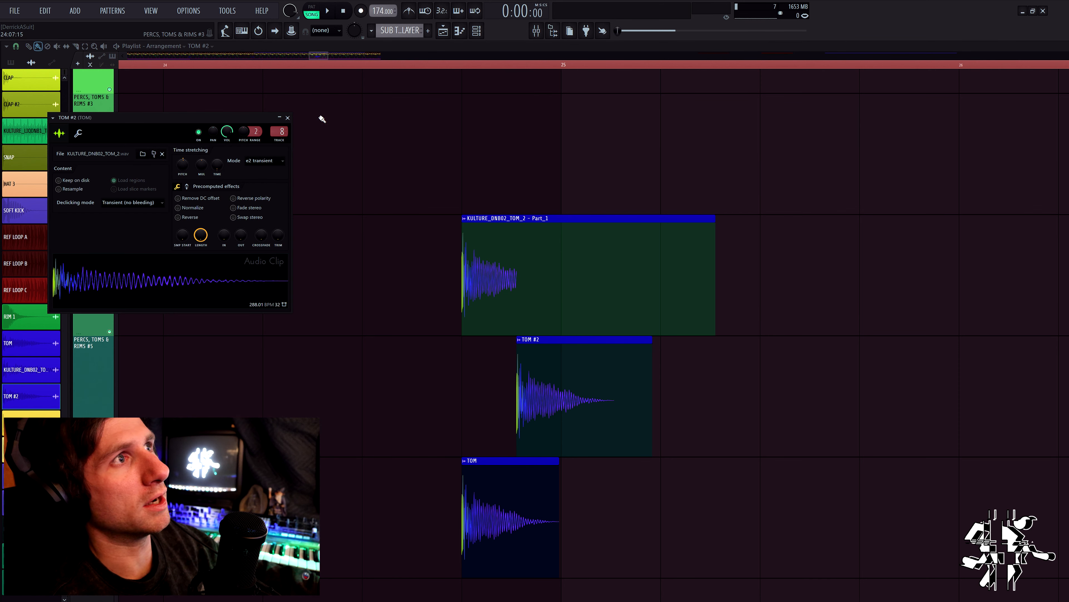
double_click(508, 571)
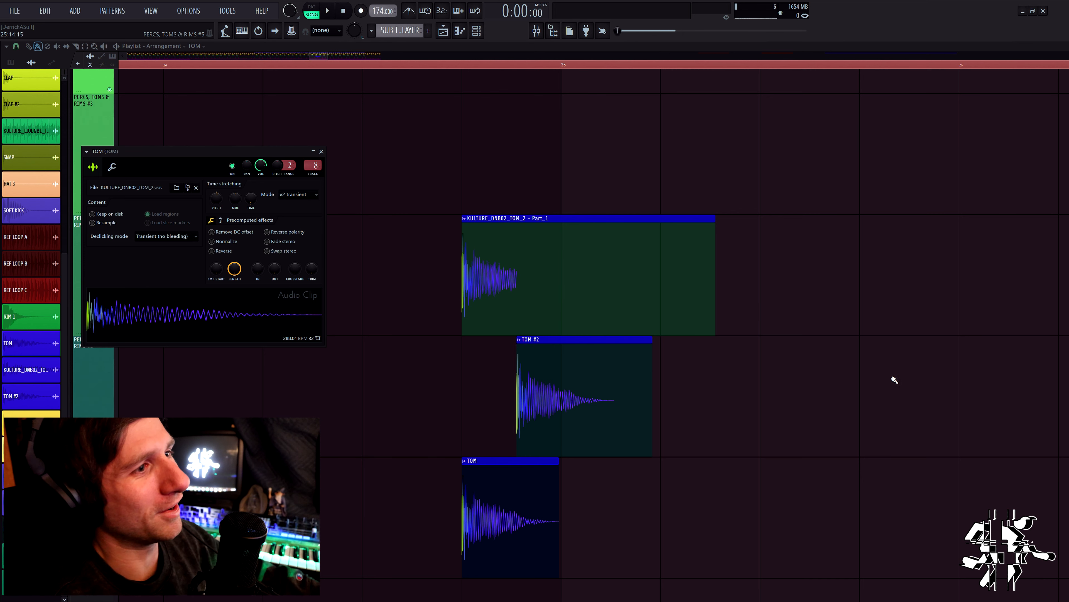
key("Escape")
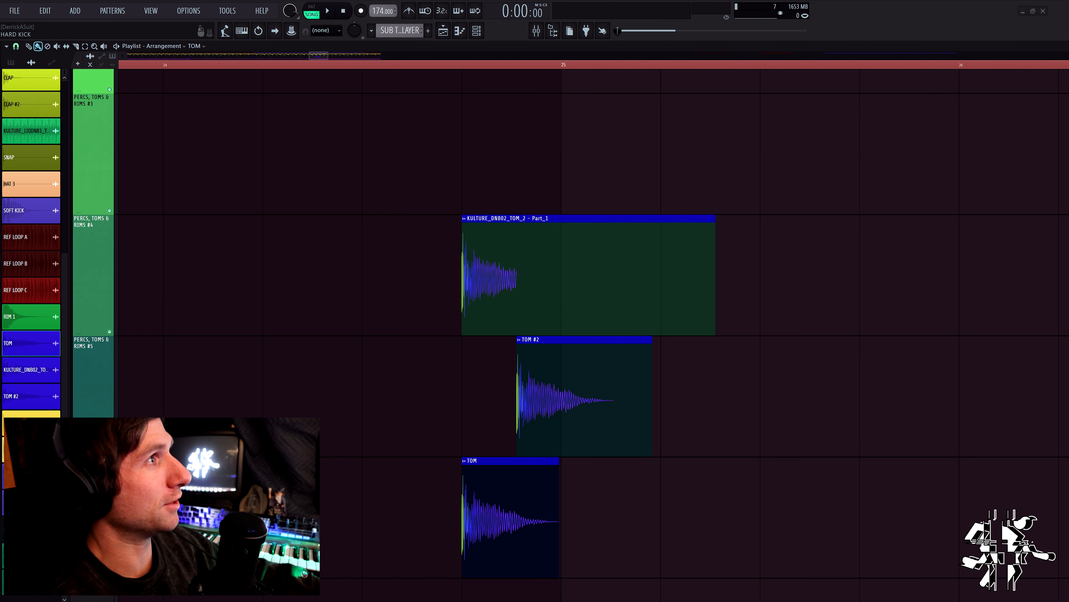
Bring the mixer into view over the playlist and enlarge it to show the named insert tracks
left_click_drag(1068, 422, 377, 95)
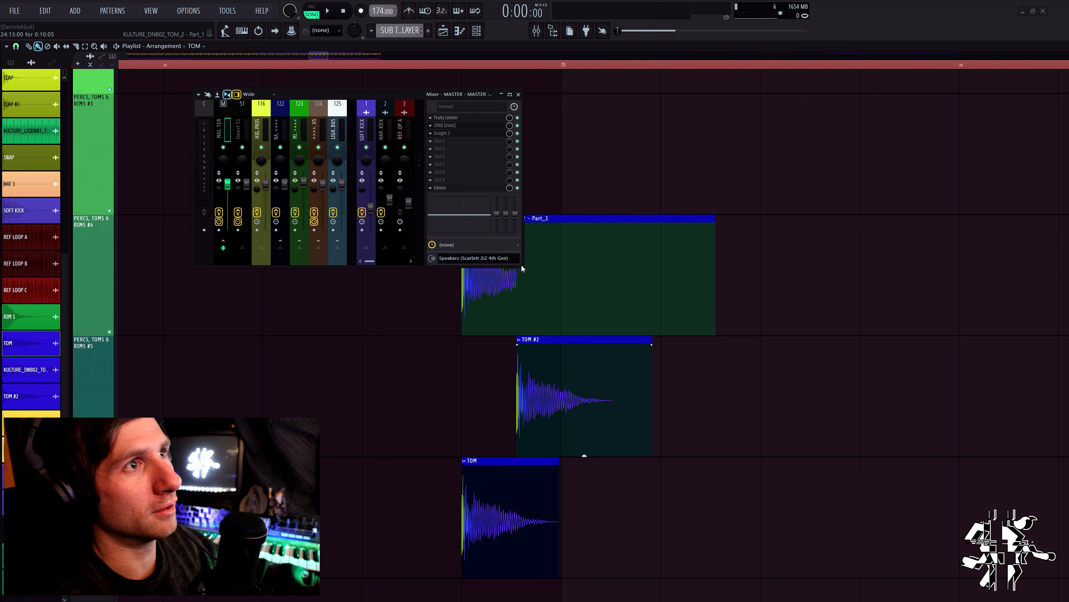
left_click_drag(522, 266, 1060, 595)
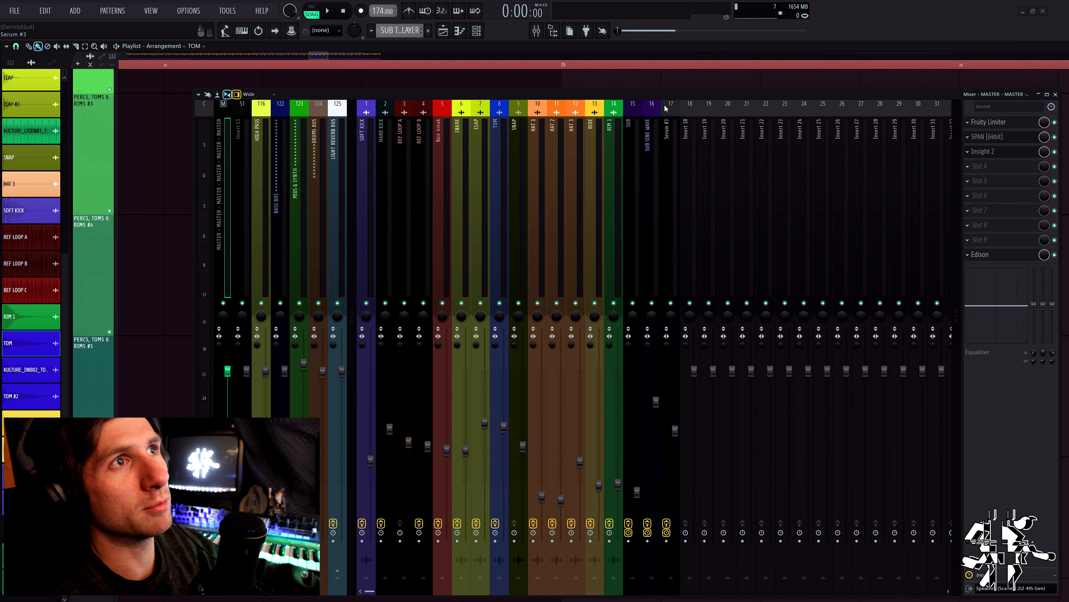
Reposition the mixer, try the master track's Fruity Limiter at full screen, and restore it to an enlarged window over the mixer
left_click_drag(656, 98, 600, 84)
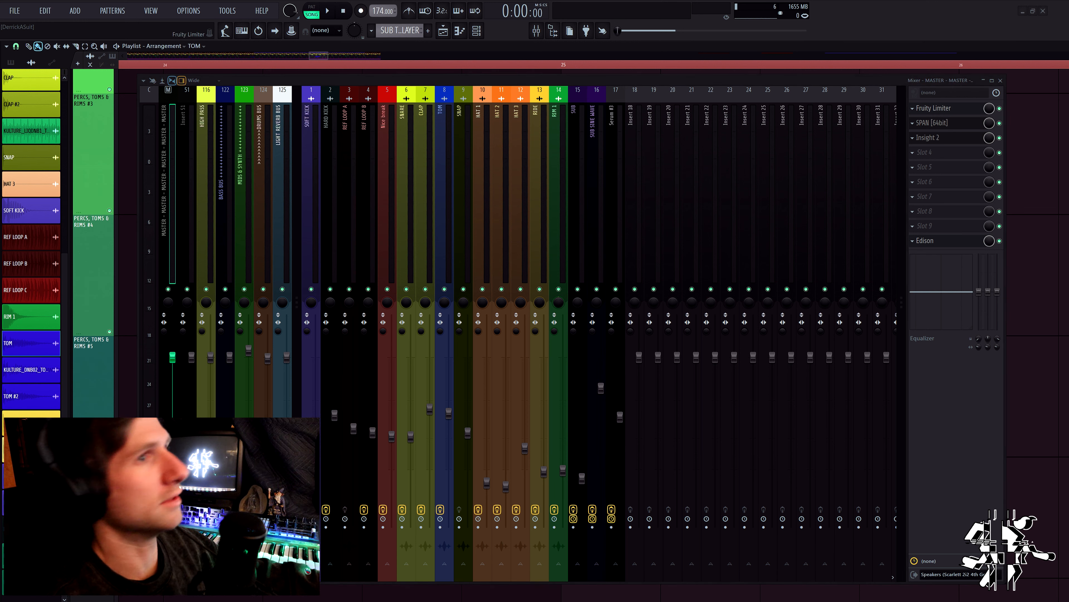
left_click_drag(598, 398, 429, 142)
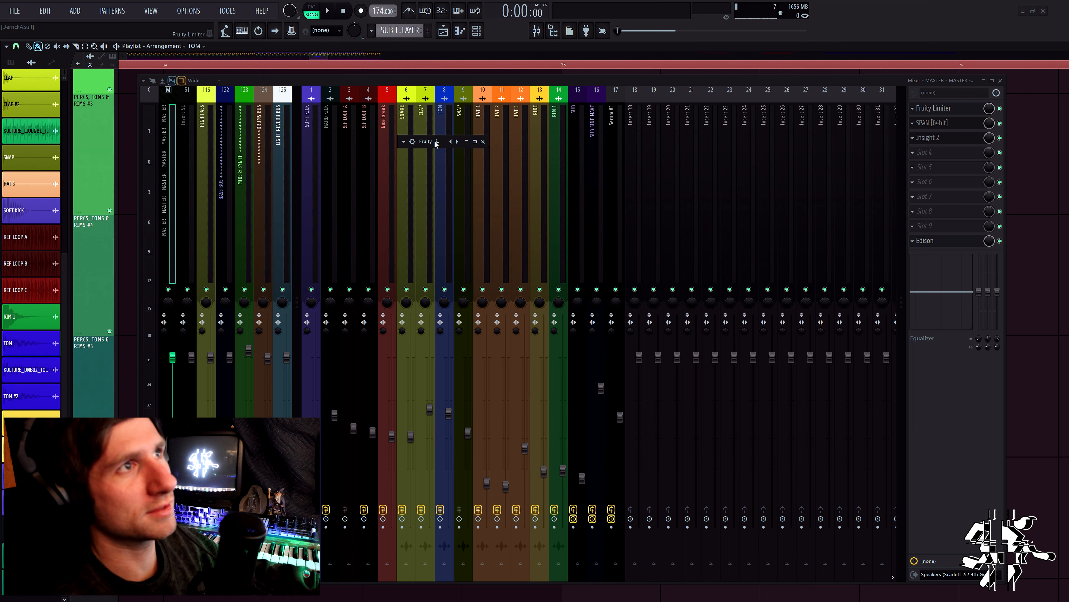
left_click(475, 142)
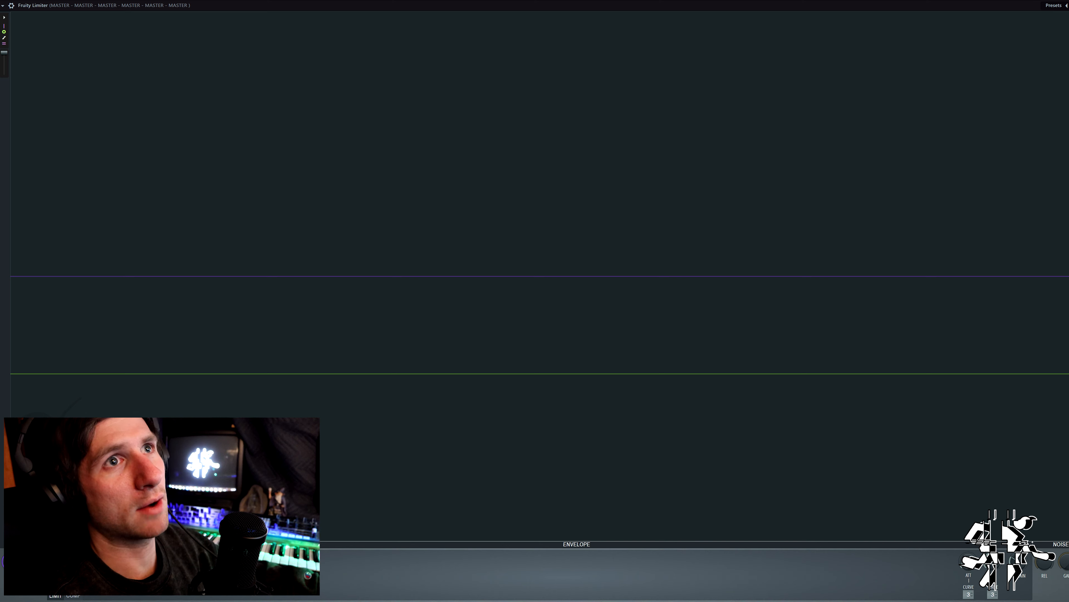
double_click(421, 5)
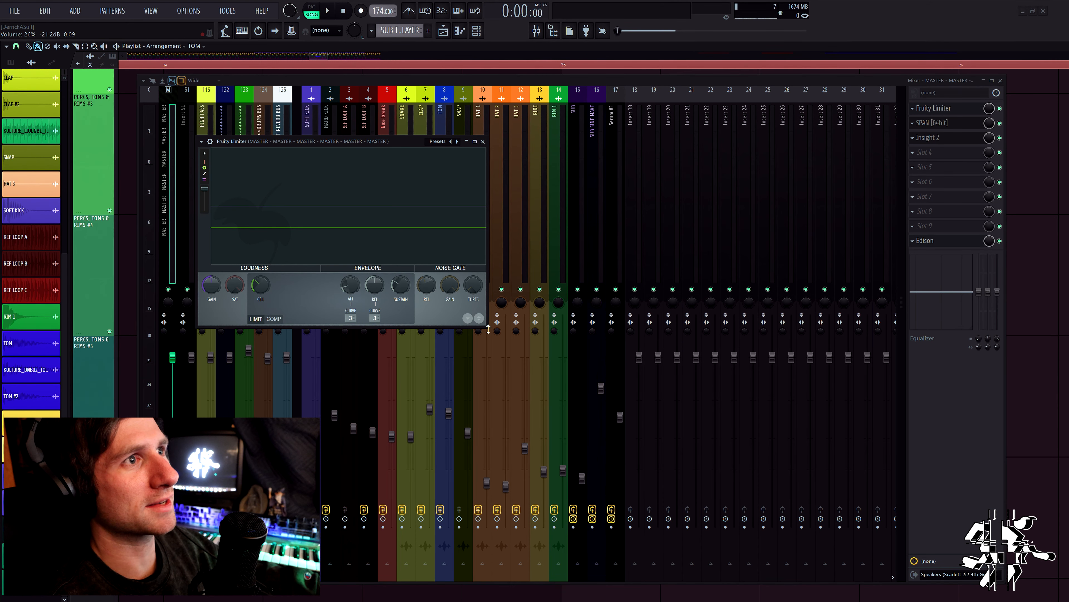
left_click_drag(487, 324, 730, 433)
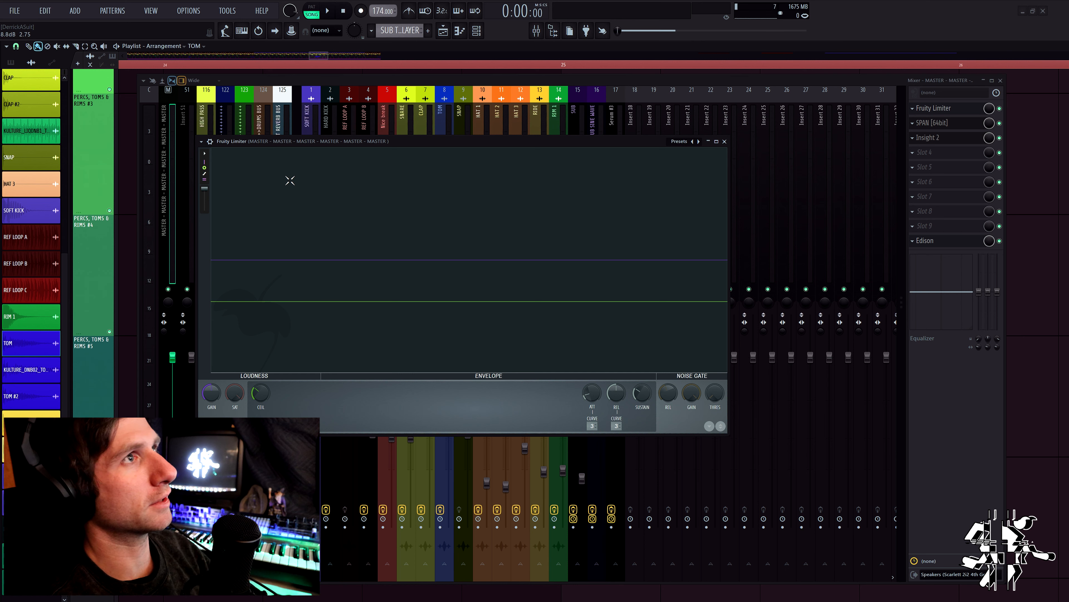
Play a section of the song to examine the limiter's gain reduction, stop it, and move the limiter window aside
left_click(328, 11)
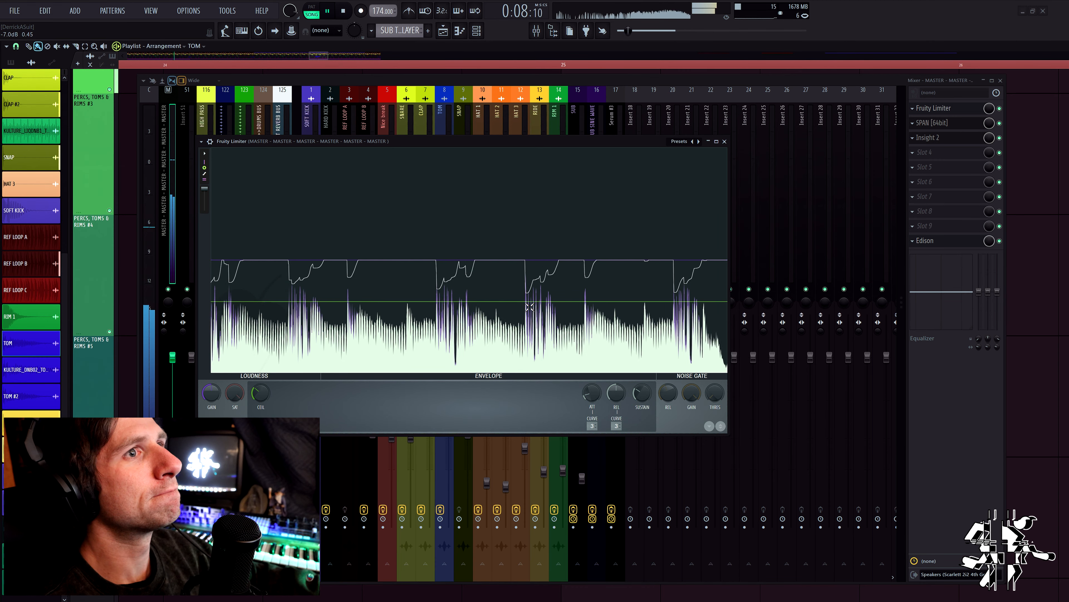
key("space")
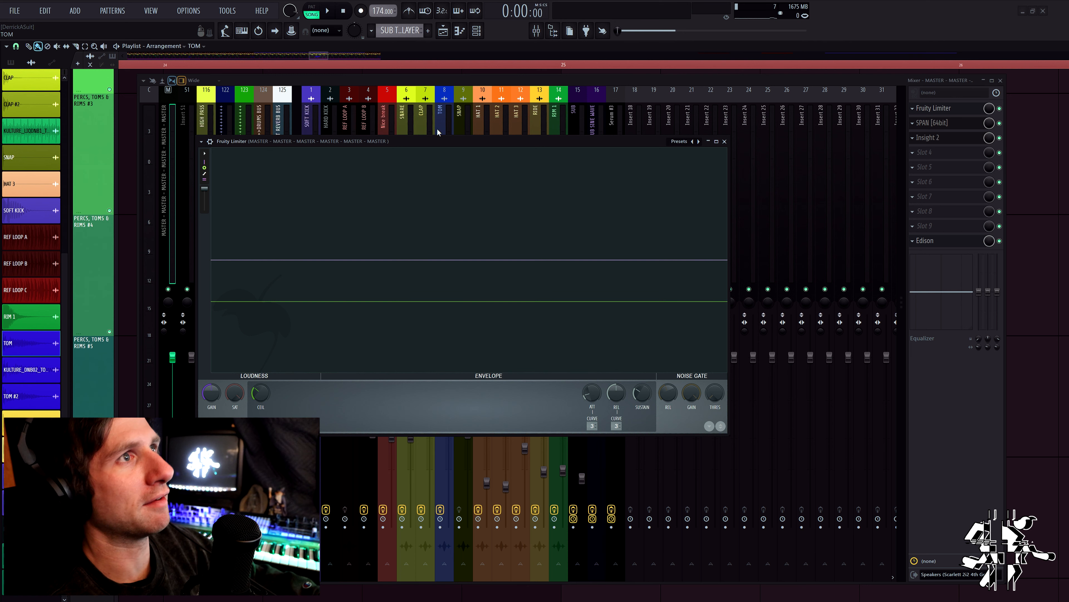
left_click_drag(413, 148, 695, 201)
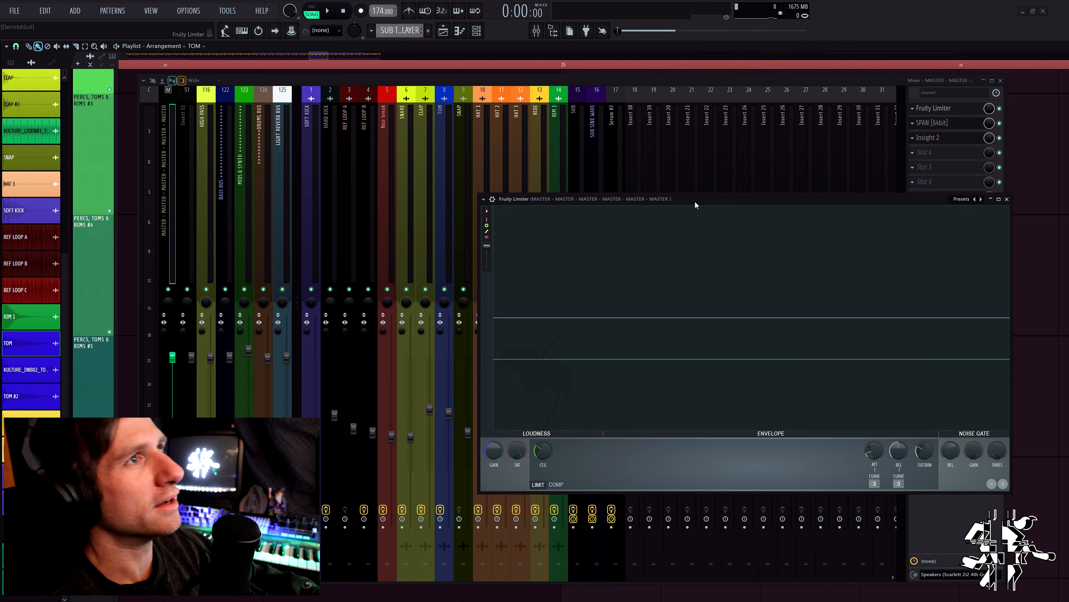
key("Escape")
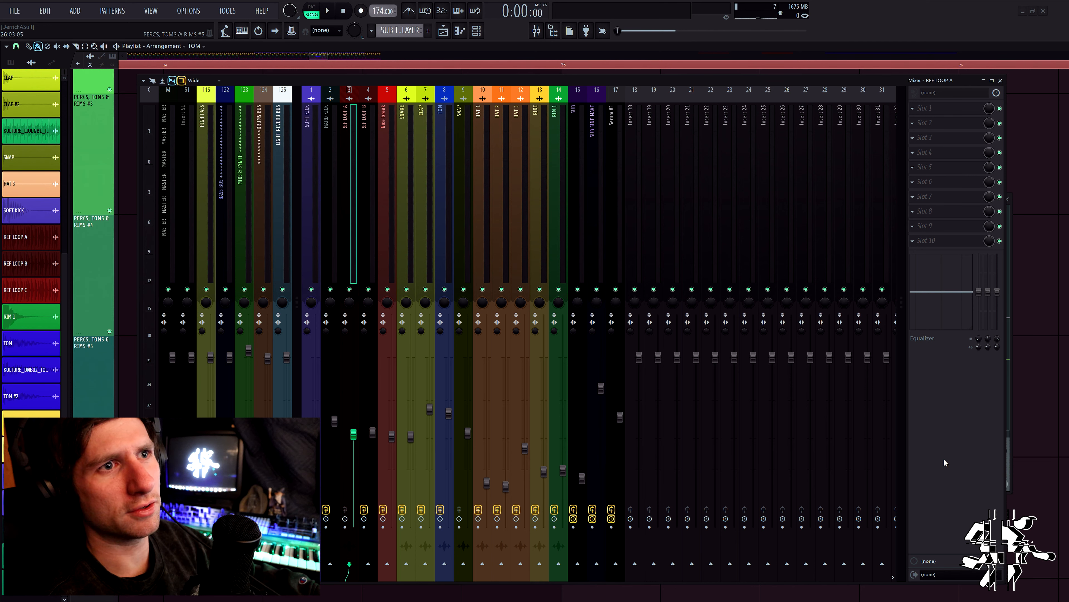
Narrow the mixer, turn off the Detached option of the Fruity Limiter window, and reposition the windows to compare their stacking
left_click_drag(1006, 469, 924, 469)
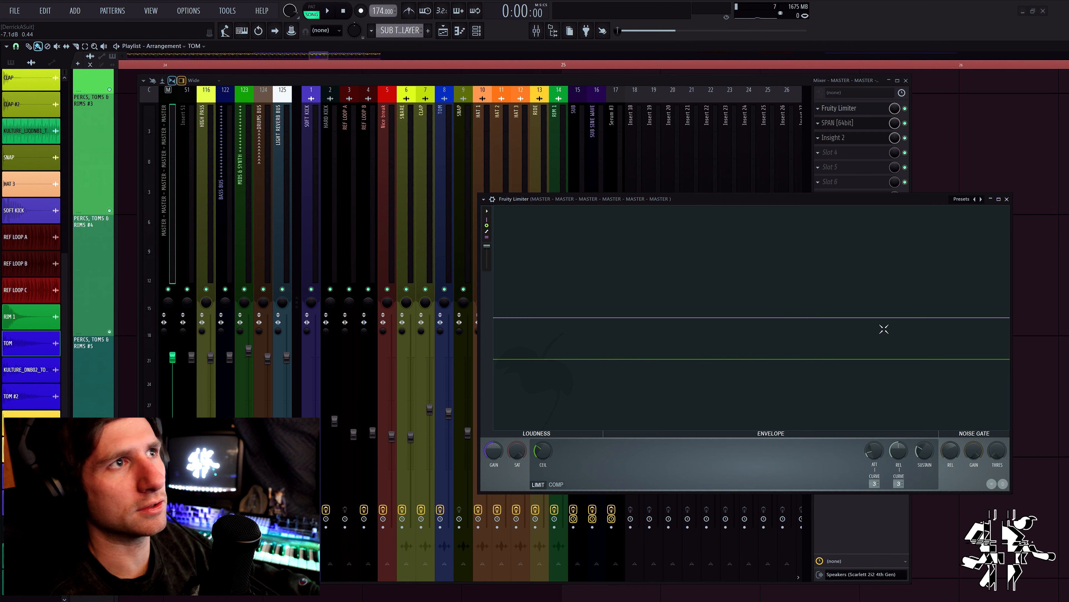
left_click(484, 199)
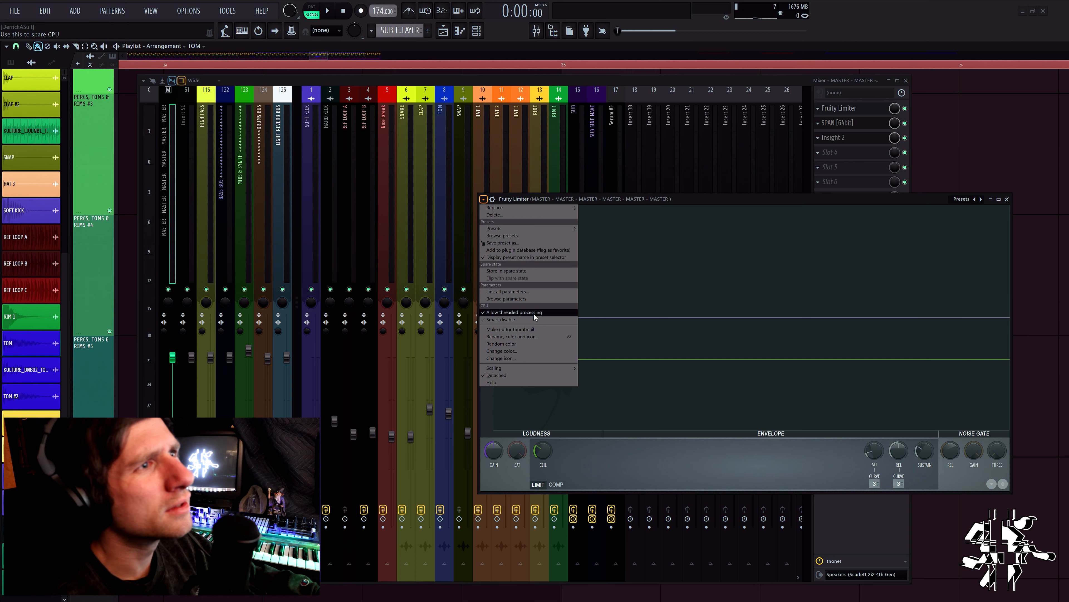
left_click(508, 377)
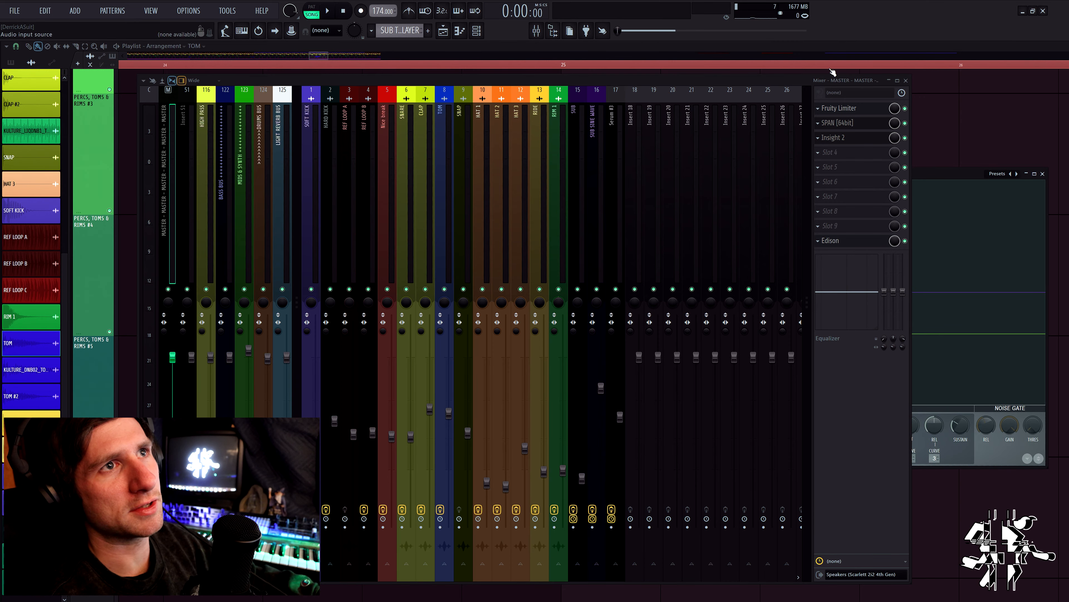
left_click_drag(753, 80, 693, 63)
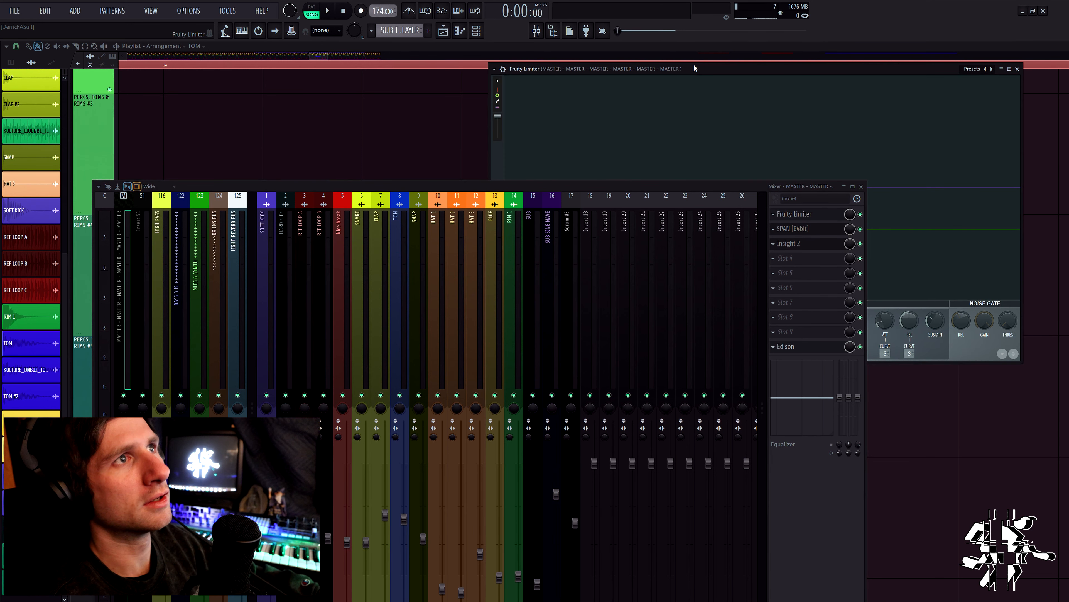
Turn the Detached option of the Fruity Limiter back on, and move the limiter and the mixer clear of the playlist
left_click(495, 69)
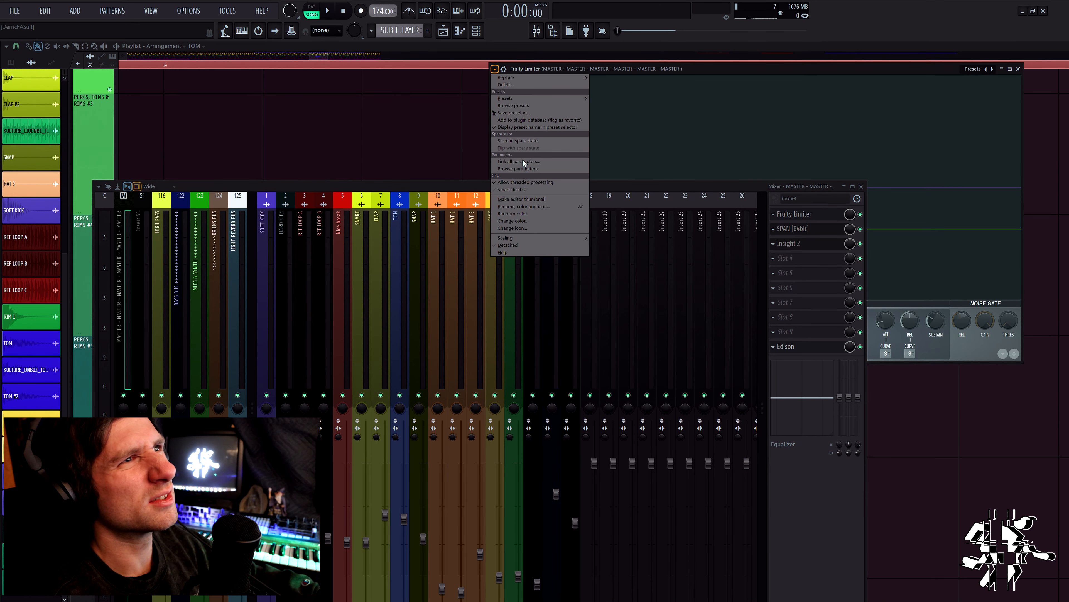
left_click(516, 247)
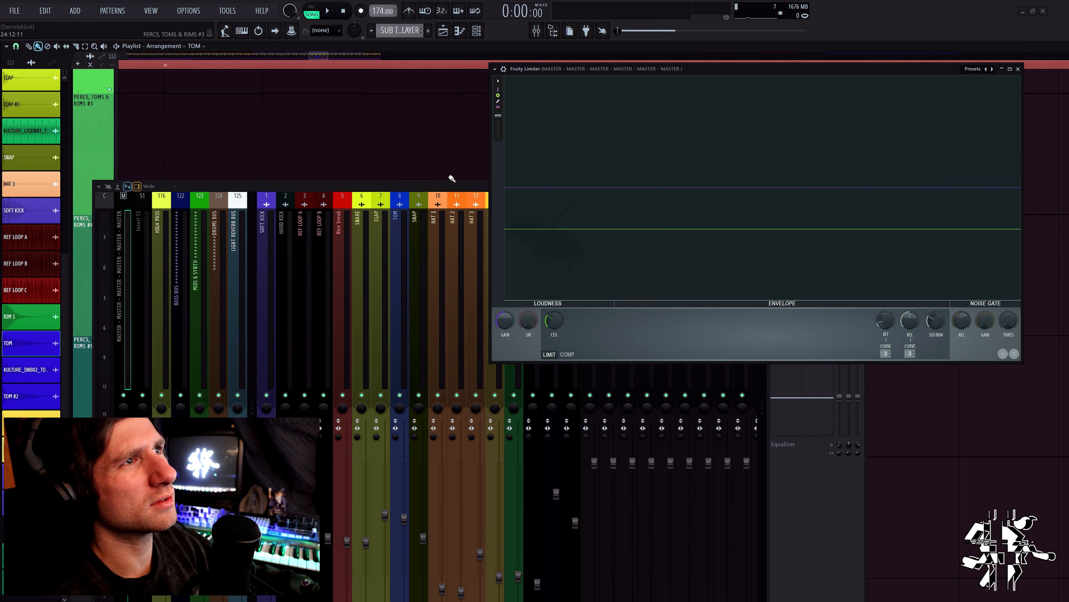
left_click_drag(653, 66, 190, 600)
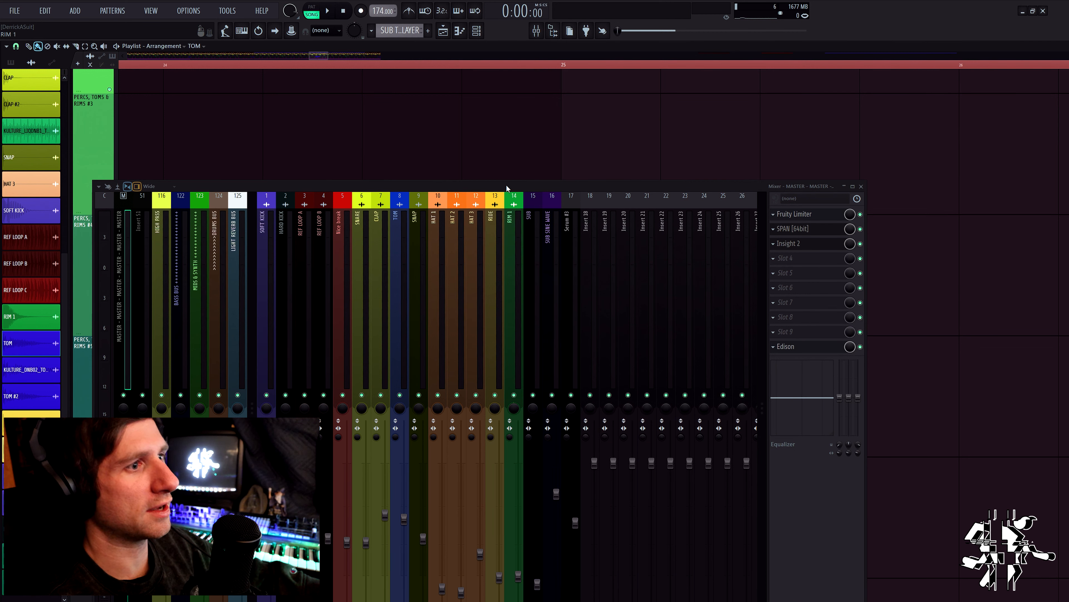
left_click_drag(507, 186, 2, 101)
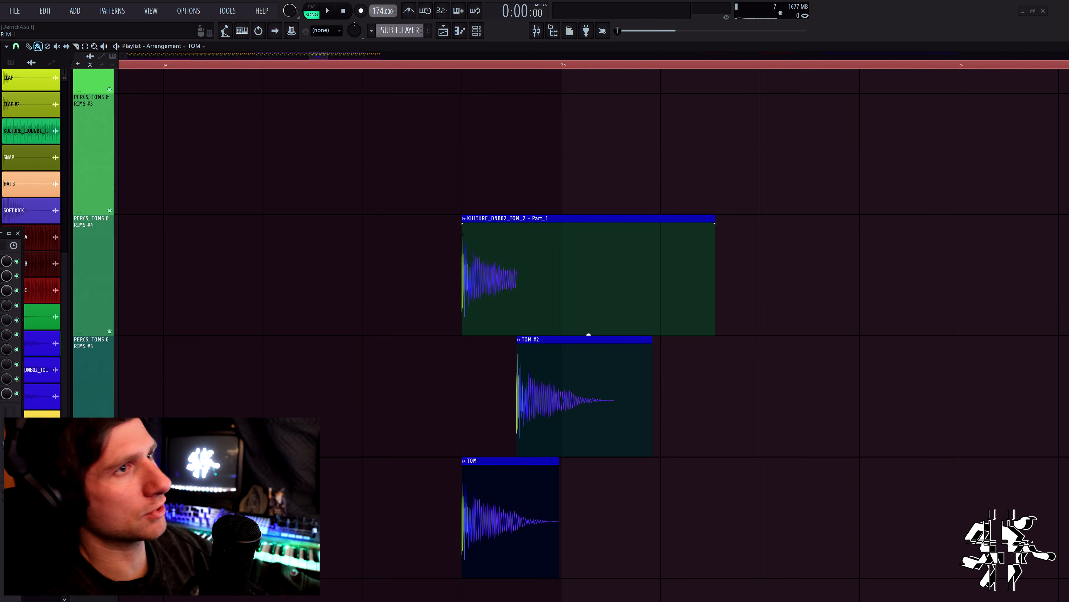
Delete the TOM #2 clip and the KULTURE_DNB02_TOM_2 - Part_1 clip from the playlist
right_click(632, 349)
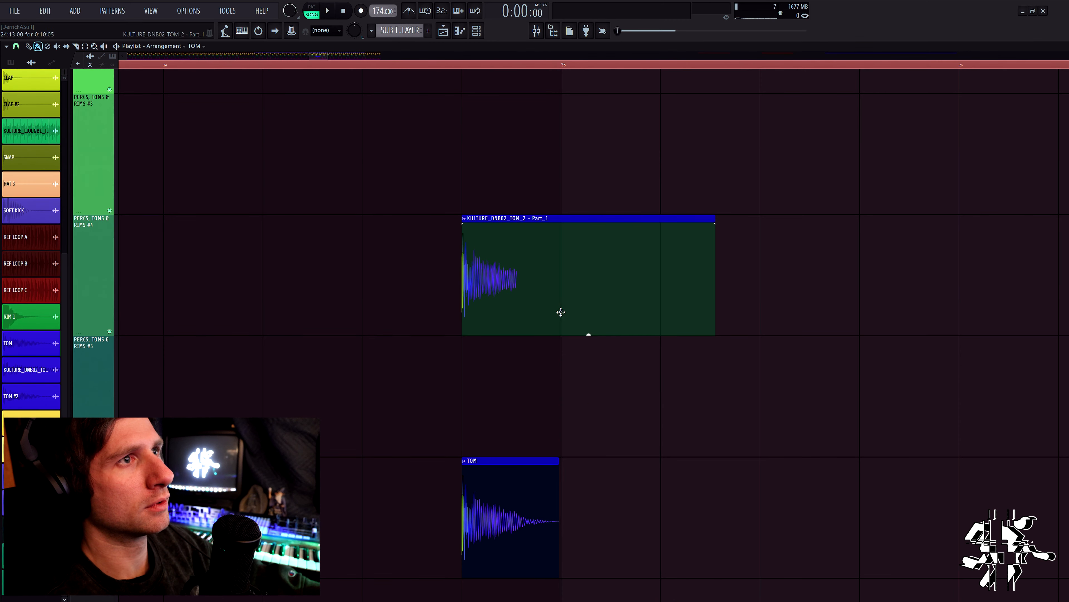
right_click(561, 311)
Mute the SUB TONE track and Track 35, and play the arrangement with Pattern 2 as the only active bass layer
scroll(874, 394, "up", 2)
scroll(787, 399, "down", 1)
scroll(788, 399, "down", 2)
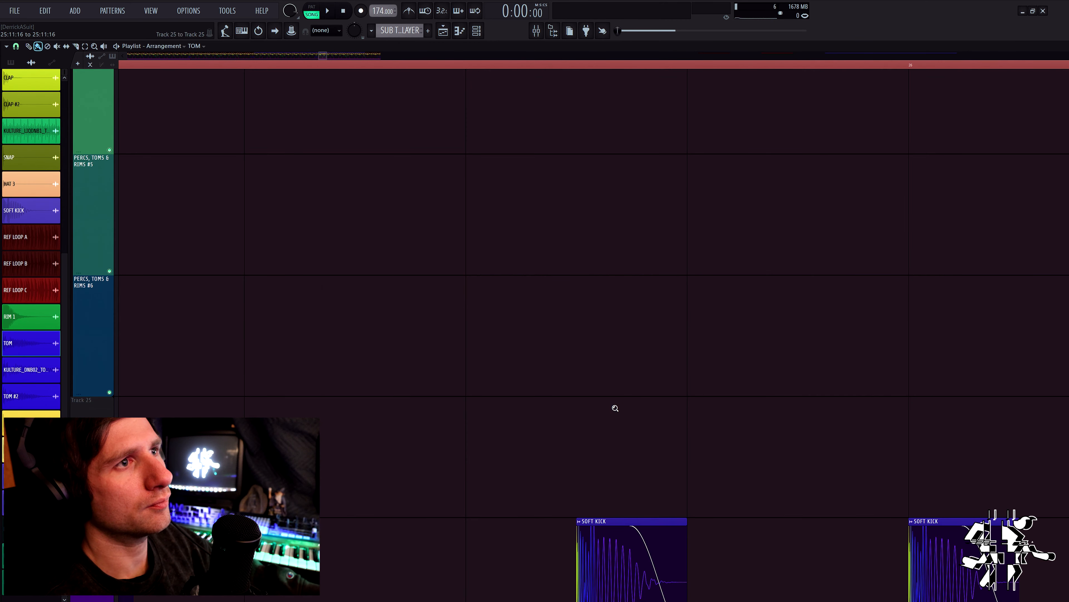
scroll(615, 407, "down", 5)
left_click_drag(498, 600, 499, 600)
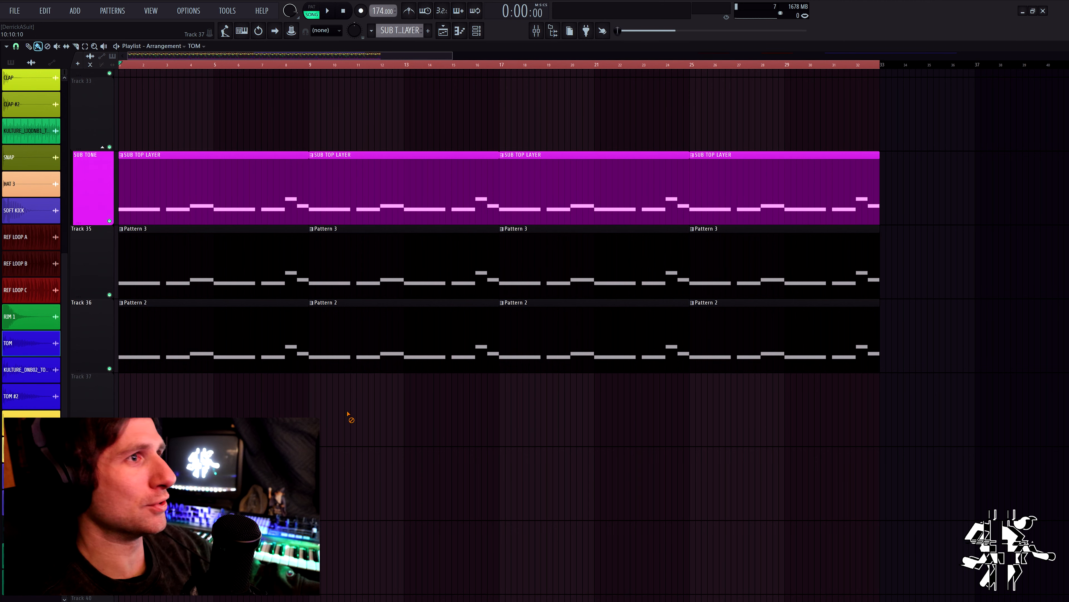
scroll(340, 422, "up", 3)
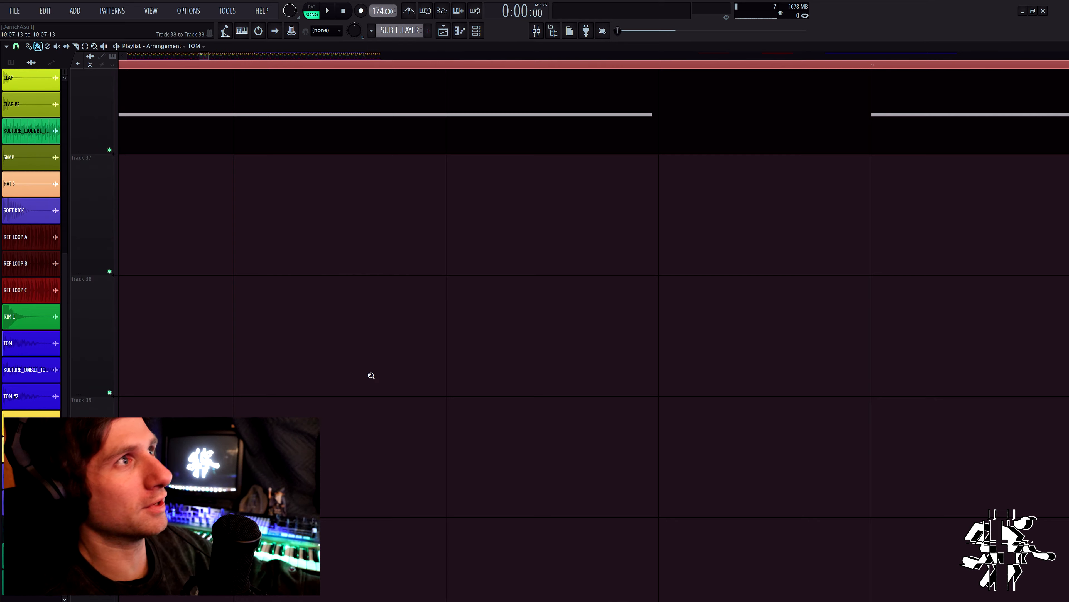
scroll(370, 375, "down", 5)
left_click_drag(456, 578, 379, 470)
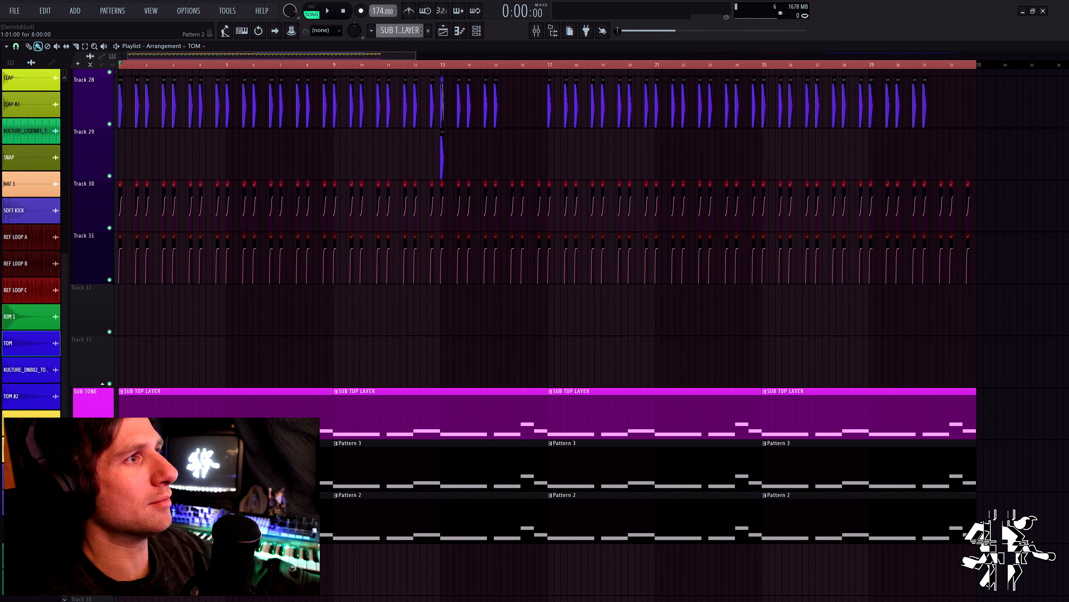
left_click(110, 488)
left_click(109, 436)
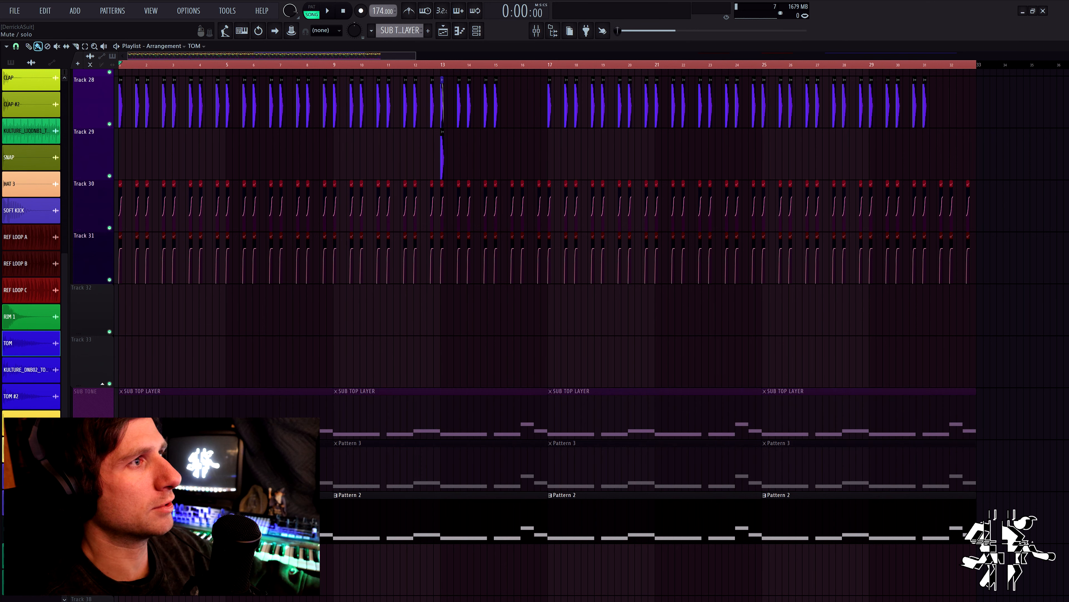
key("space")
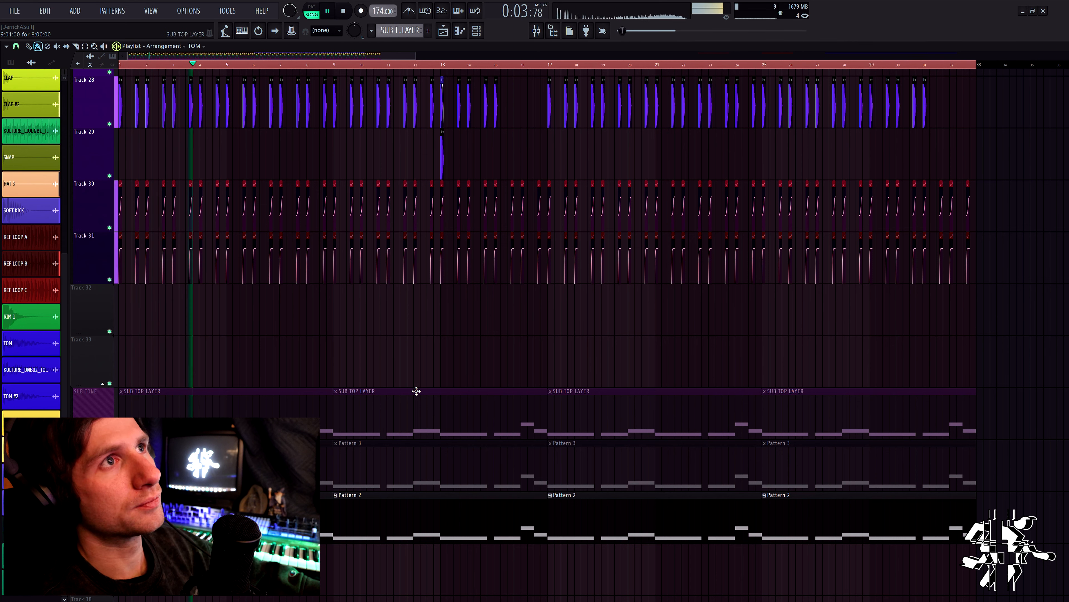
key("space")
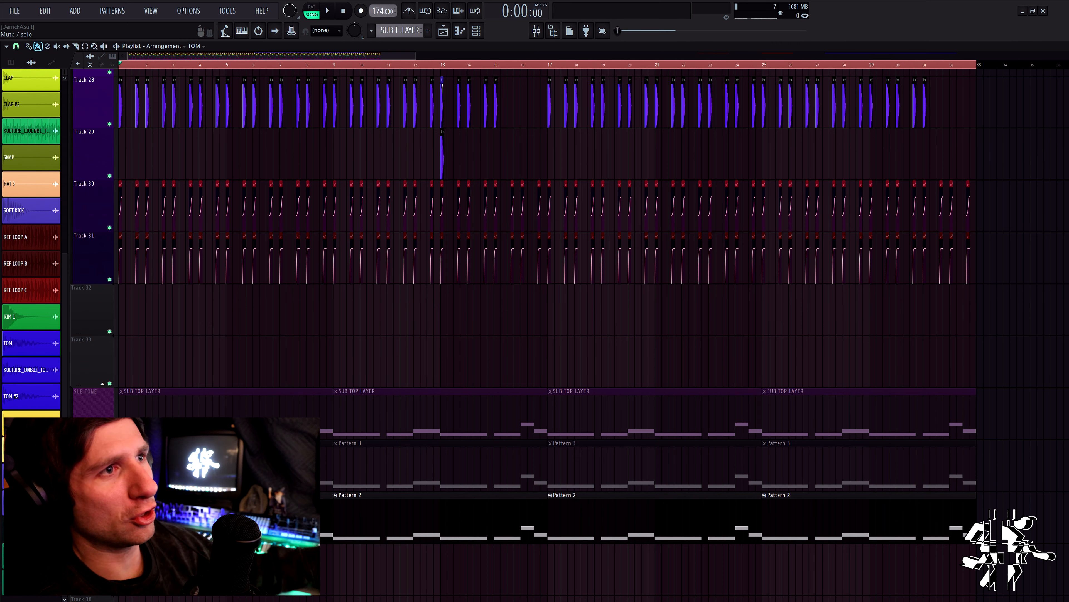
Compare the bass layers during playback by toggling their track mutes, leaving SUB TONE and Track 36 on and Track 35 muted
left_click(109, 488)
key("space")
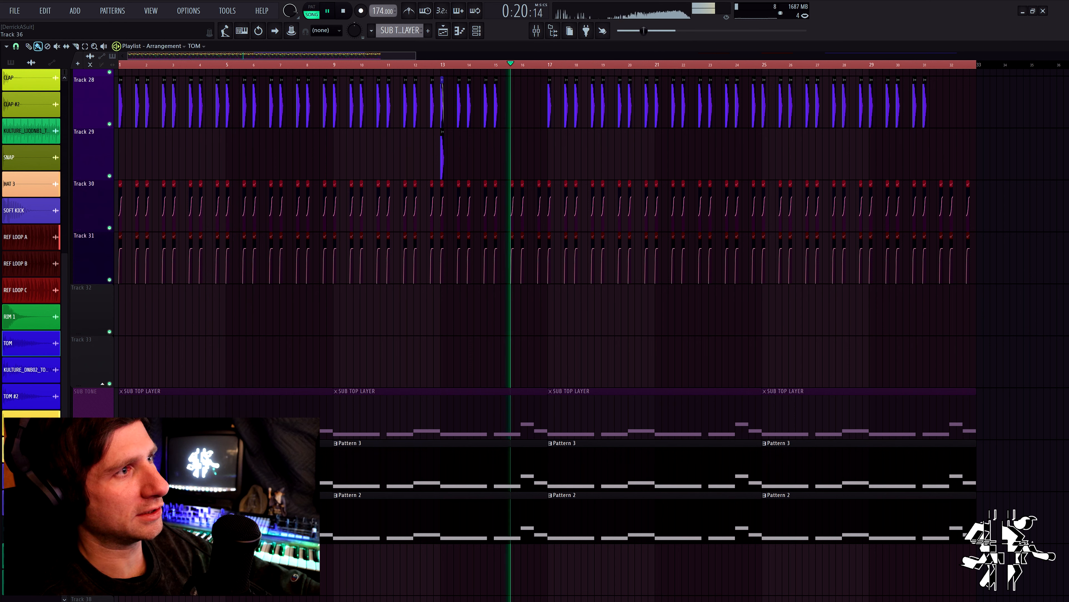
left_click(110, 487)
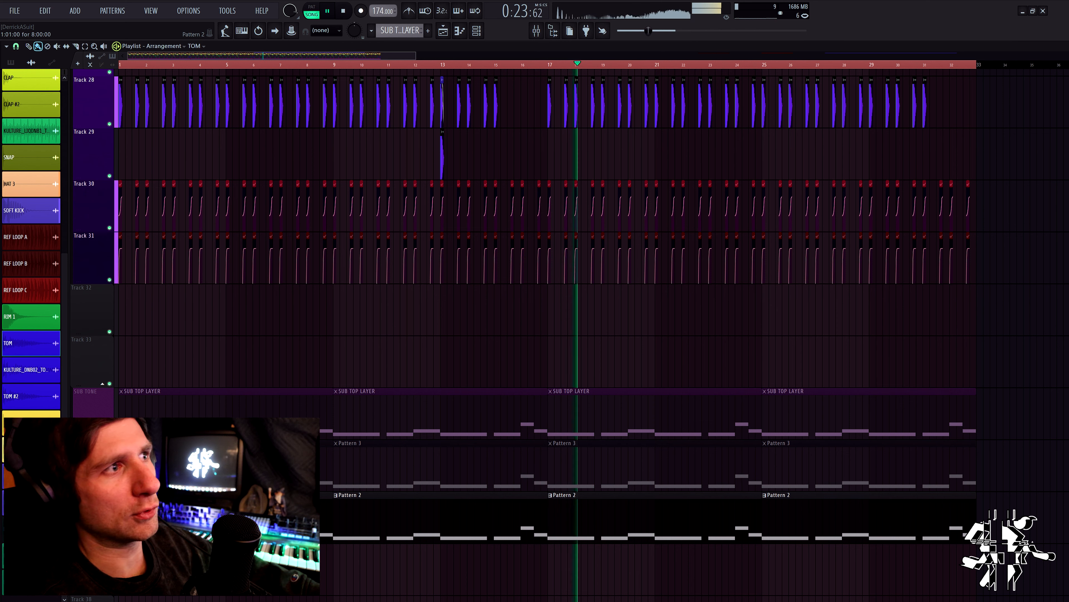
left_click(110, 487)
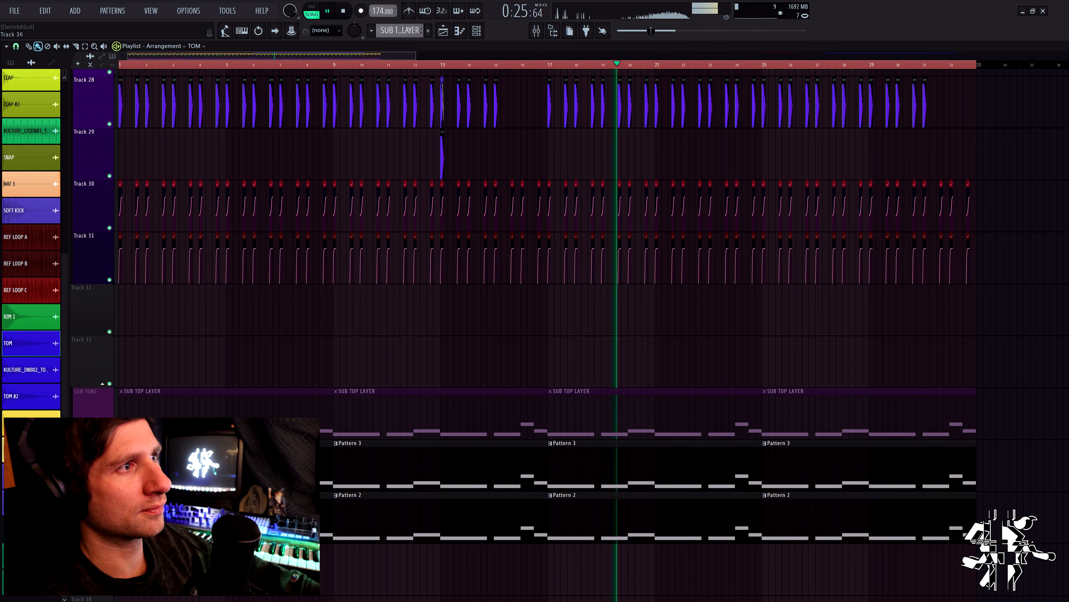
left_click(109, 539)
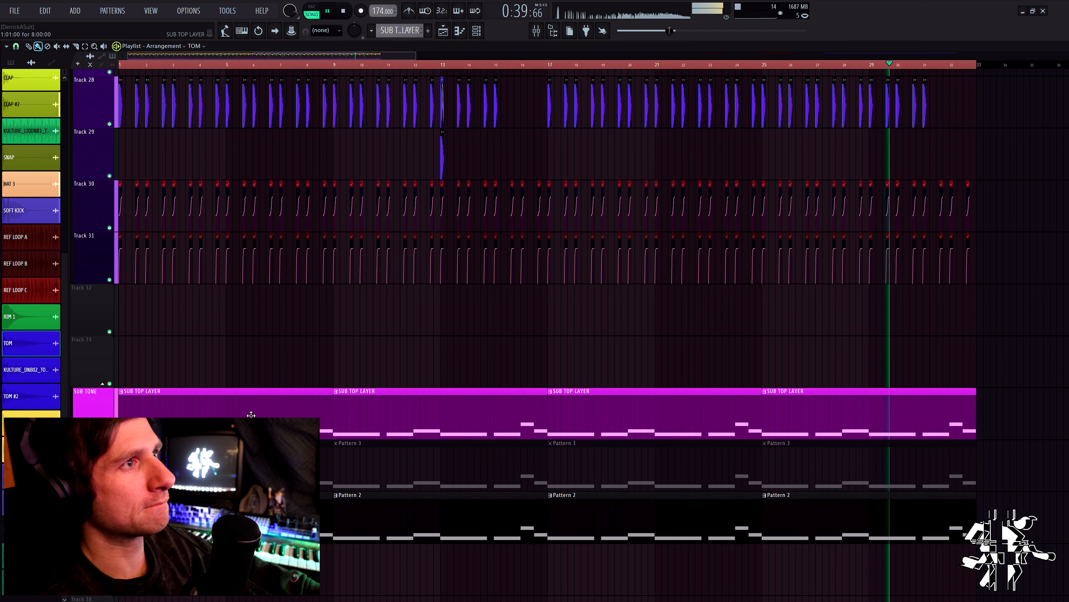
Open the SUB TOP LAYER pattern and check the type and order options of band 7 in the Serum #3 Parametric EQ 2
double_click(270, 406)
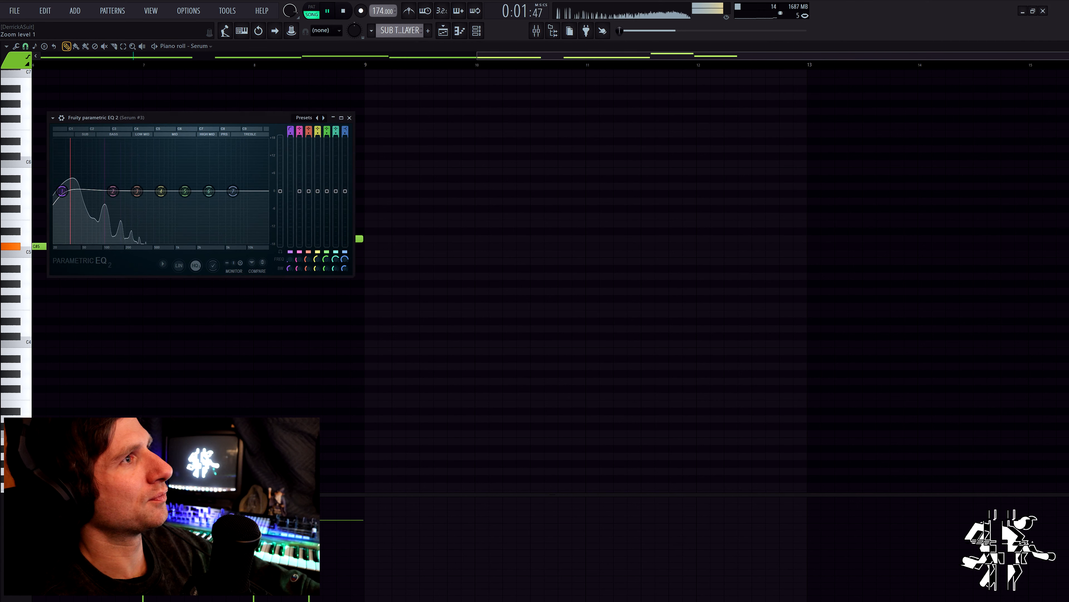
right_click(236, 193)
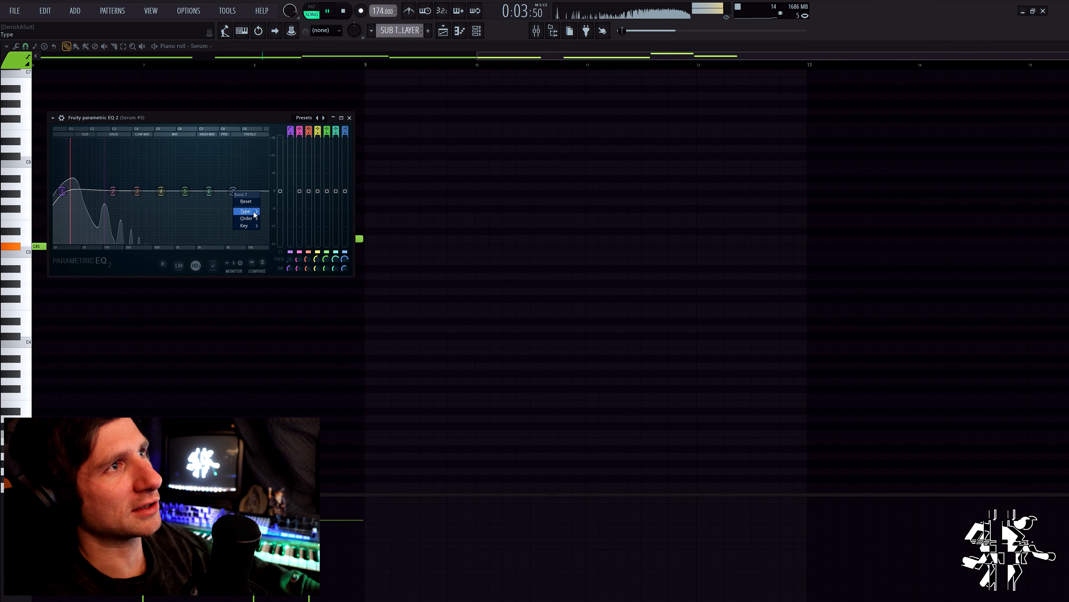
mouse_move(246, 211)
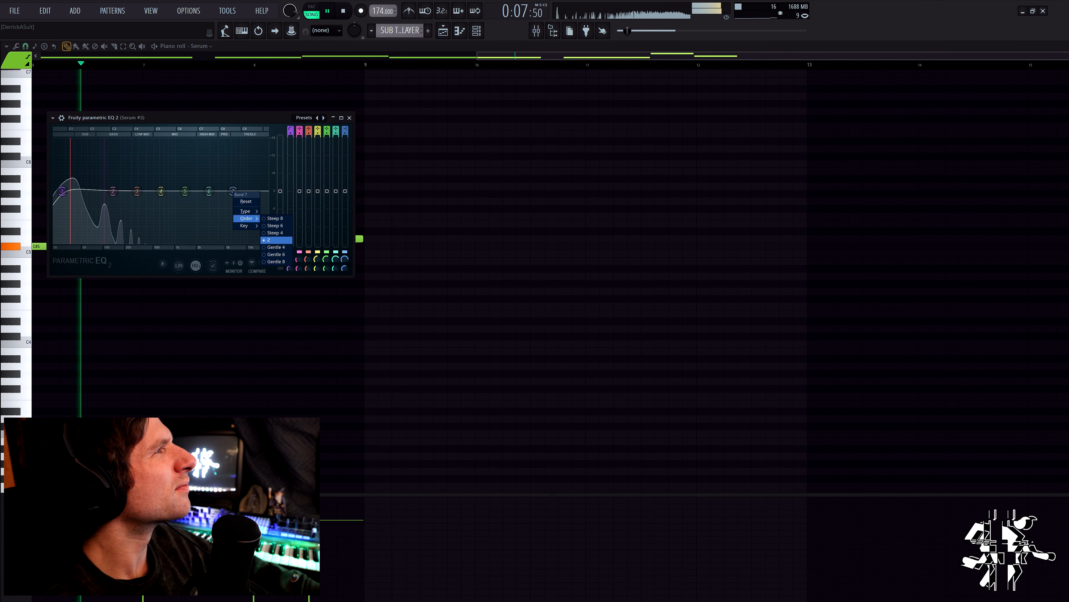
left_click(276, 240)
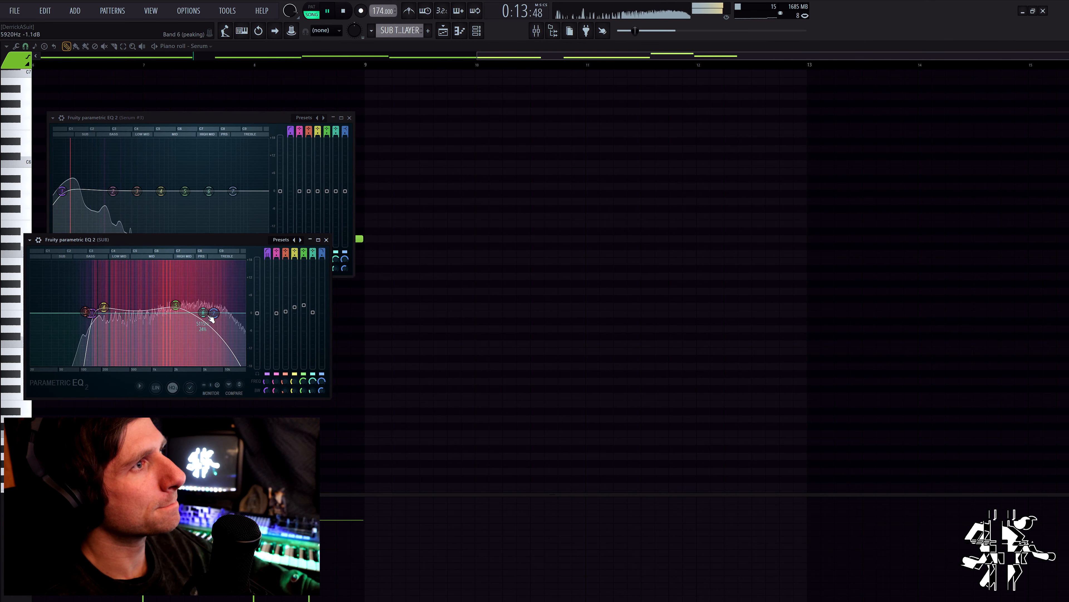
Shift bands 6 and 7 of the SUB track's Parametric EQ 2 to lower frequencies, stop playback and close the EQ windows
mouse_move(213, 313)
left_mouse_down()
mouse_move(153, 311)
mouse_move(206, 315)
left_mouse_up()
key("space")
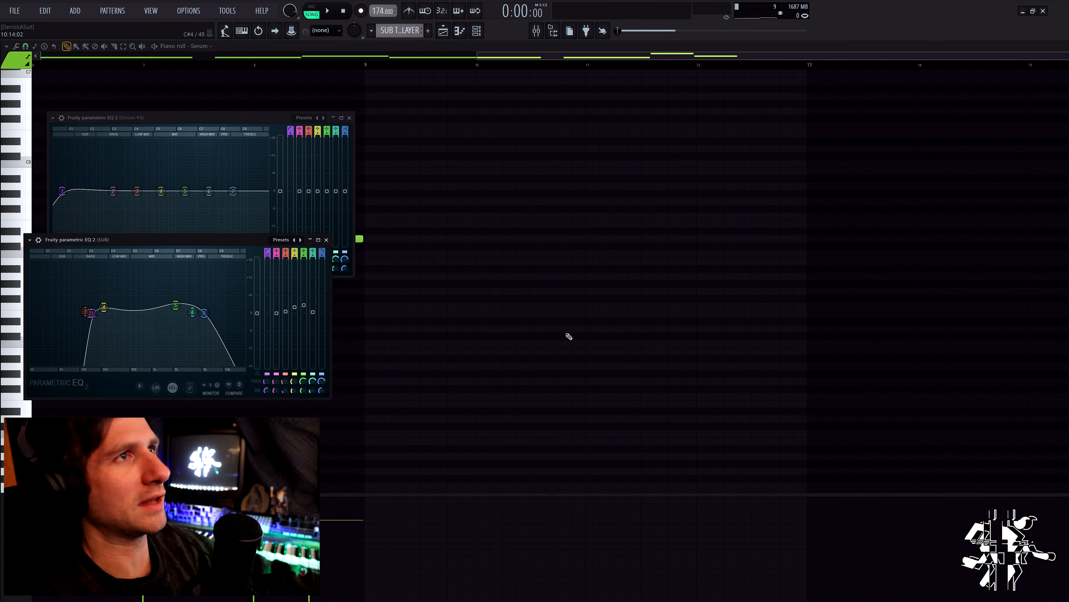
key("F12")
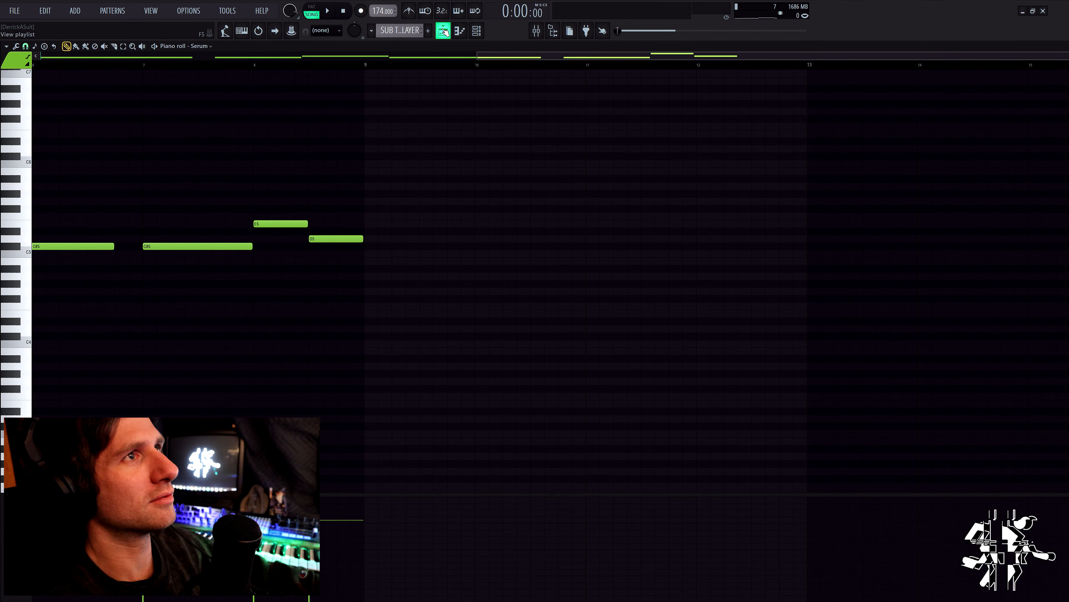
Return to the playlist, unmute Track 35, and select the CLAP track in the mixer
key("F5")
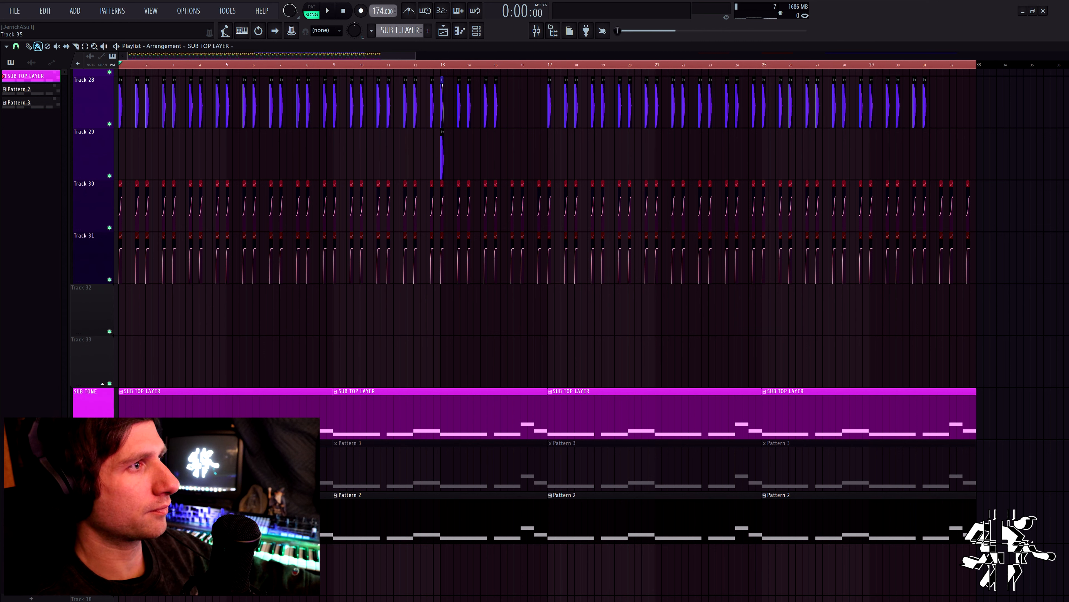
left_click(109, 488)
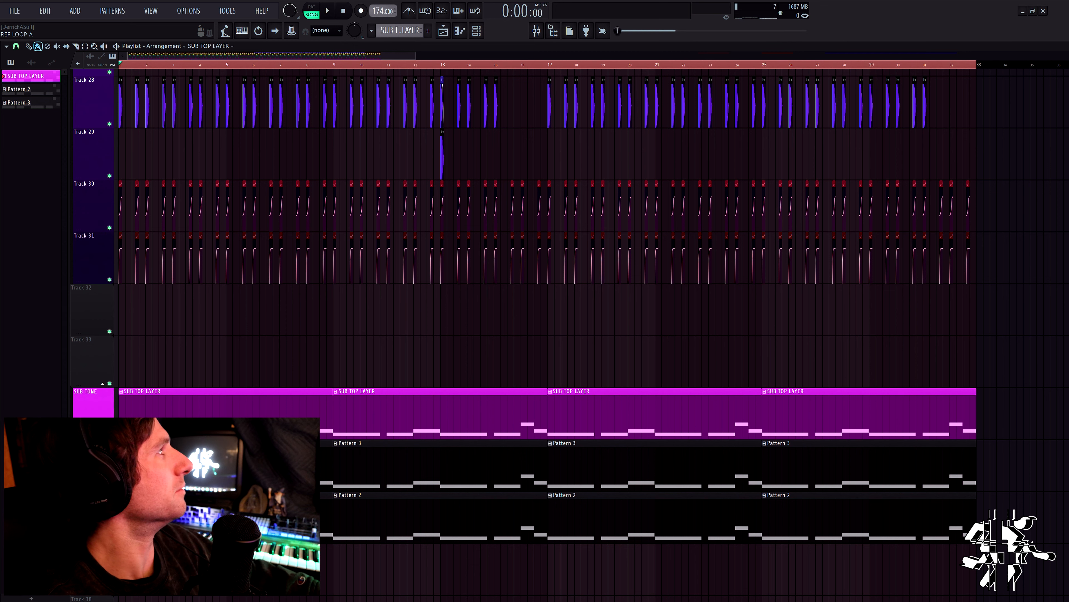
key("F9")
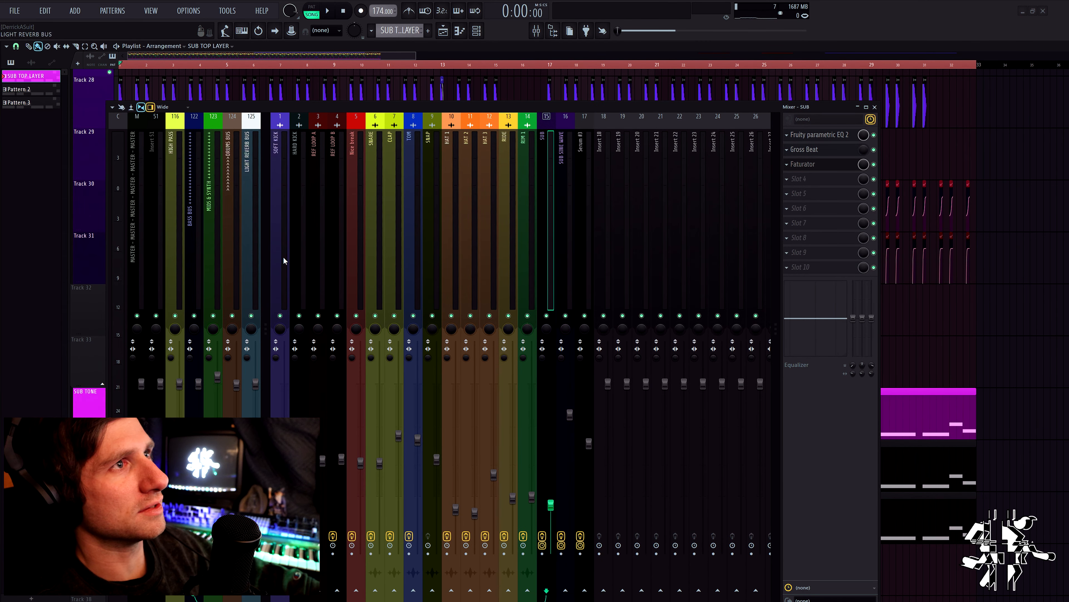
left_click(392, 206)
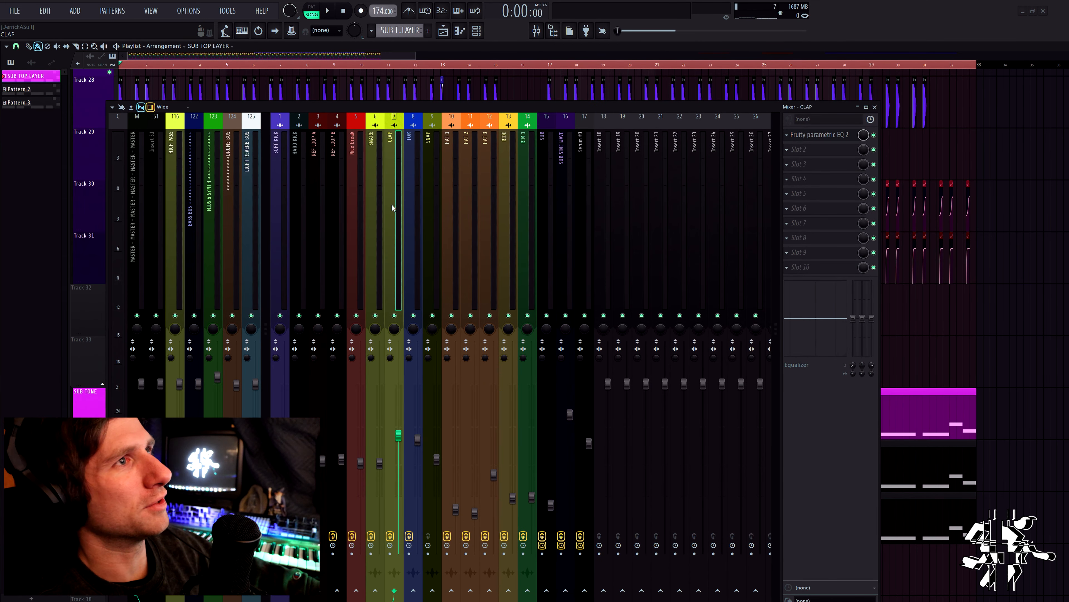
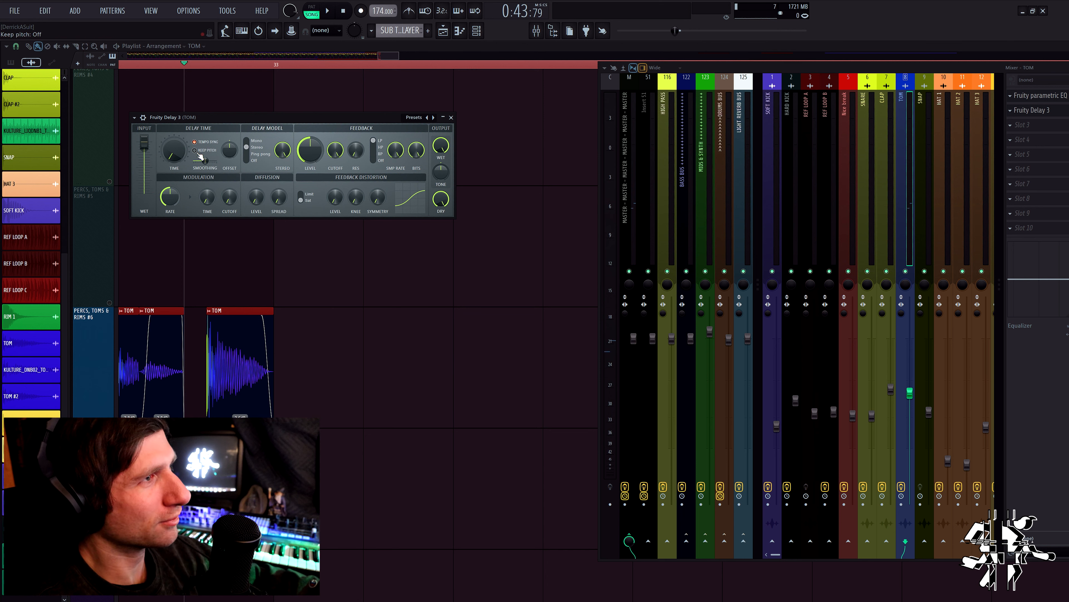
Preview the TOM section with Fruity Delay 3 and create an automation clip for the delay's Time knob
key("space")
key("space")
key("space")
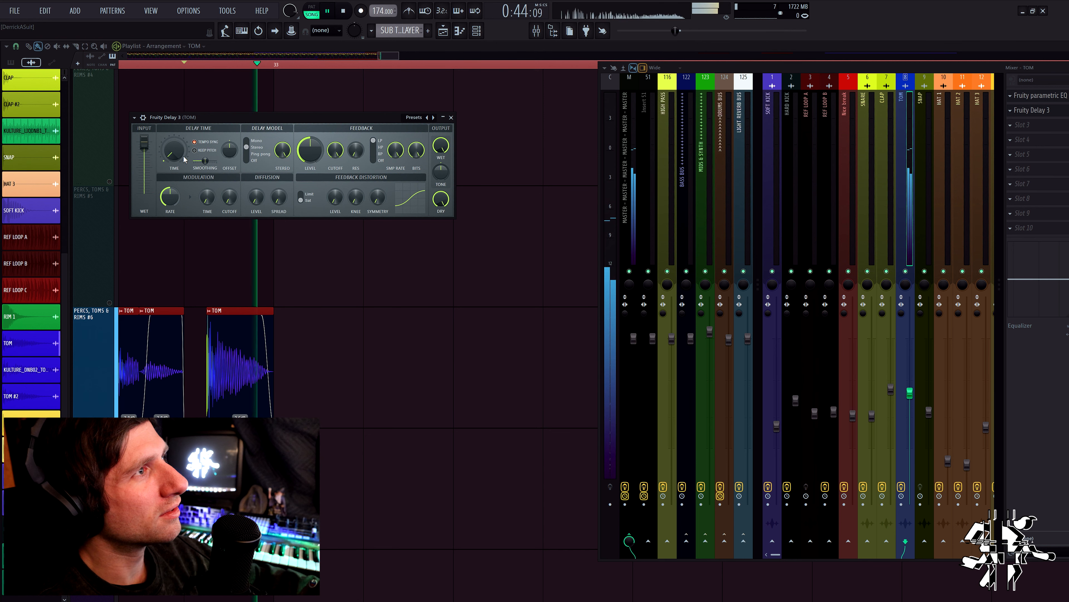
key("space")
right_click(173, 151)
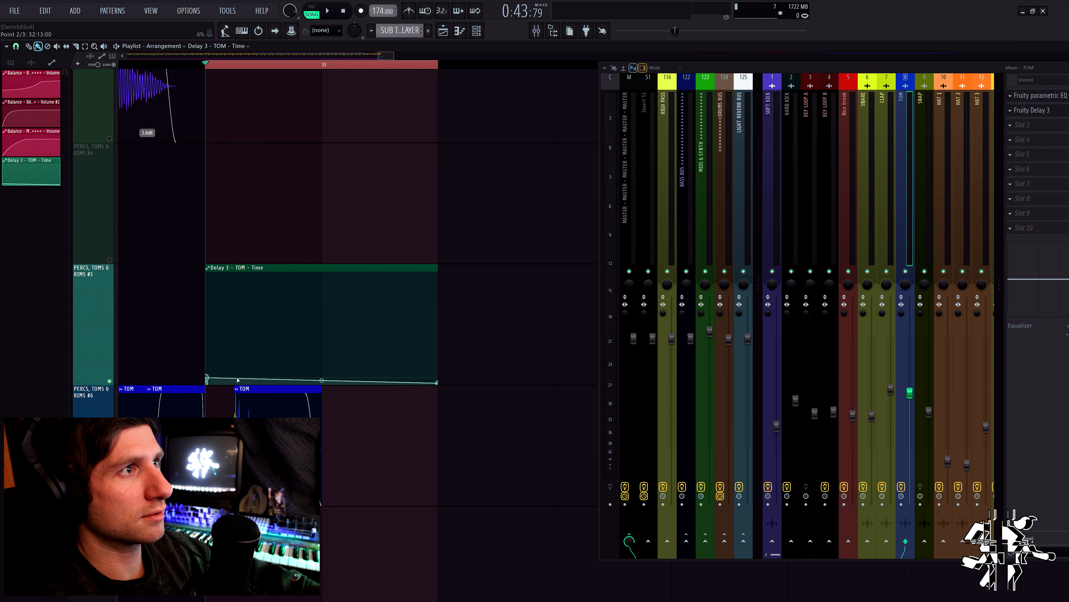
Open the Delay 3 - TOM - Time automation clip and add points that form a small bump near its start
scroll(237, 380, "up", 3)
scroll(529, 357, "down", 1)
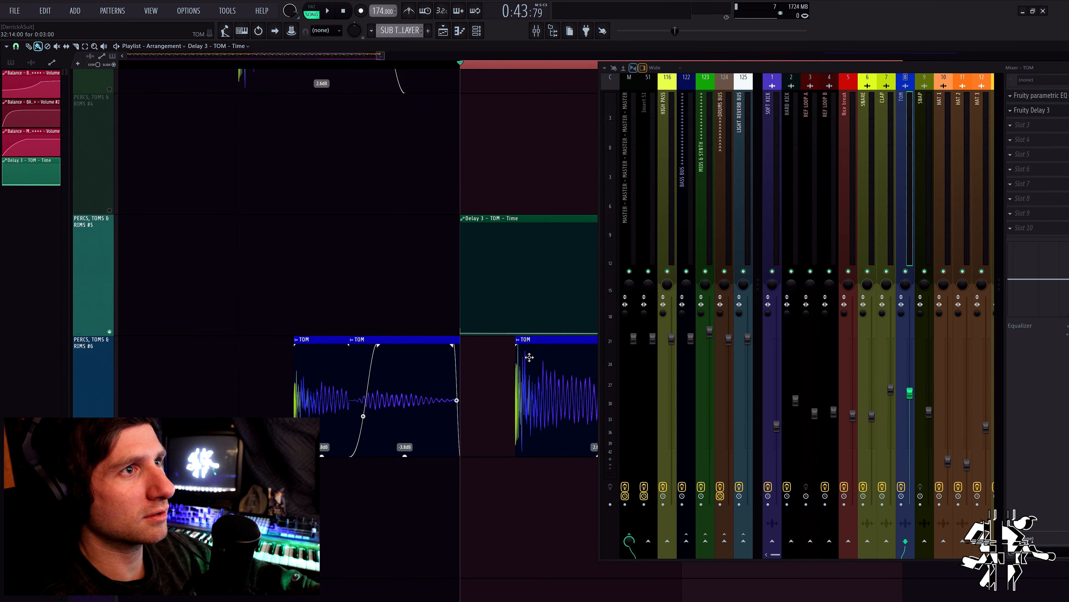
left_click_drag(529, 357, 378, 386)
double_click(337, 295)
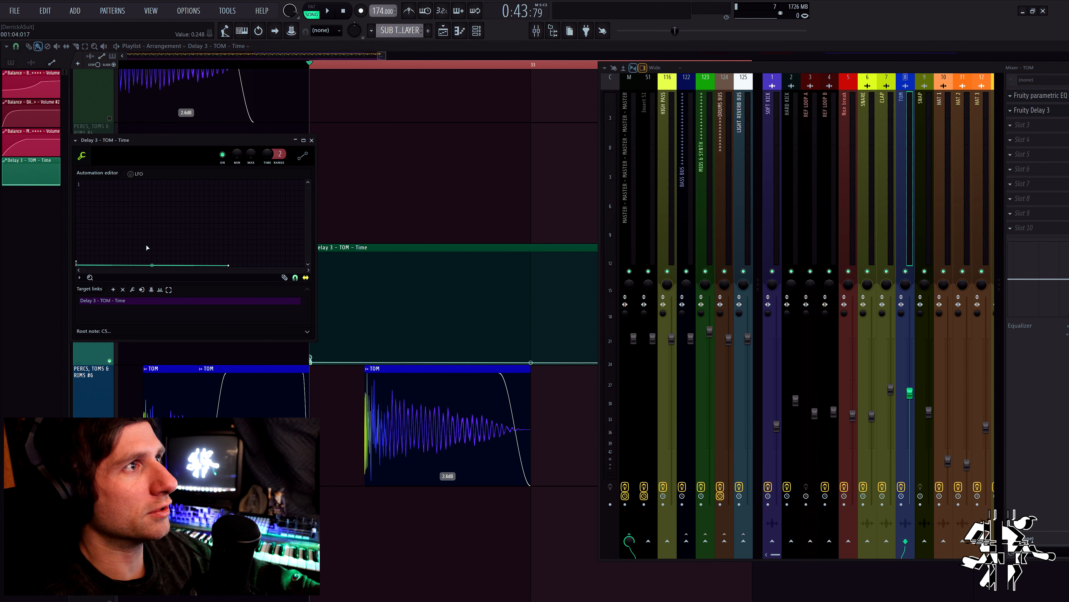
left_click(92, 265)
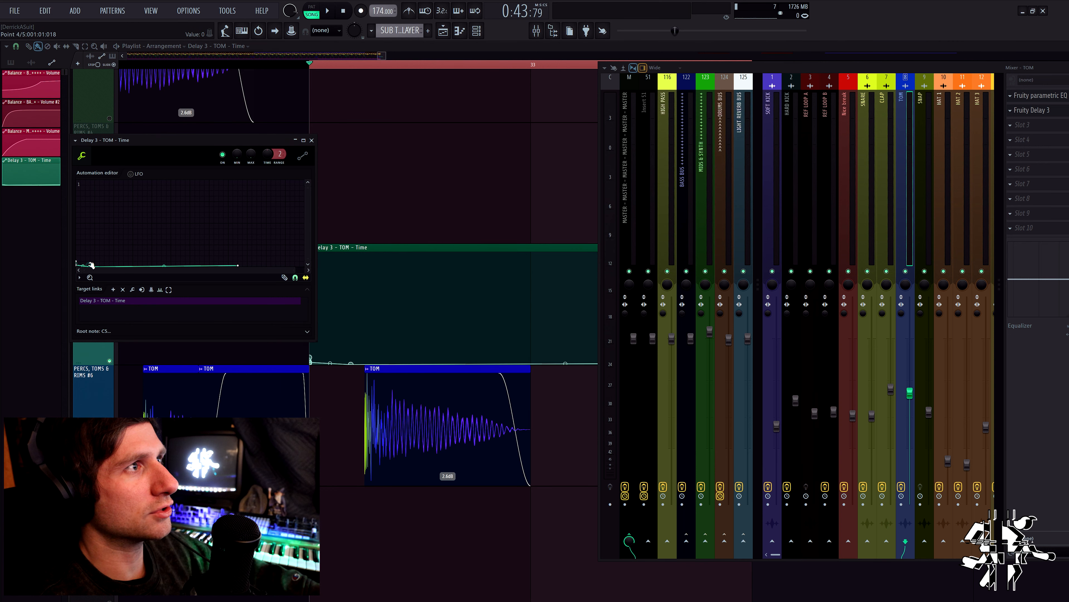
left_click(99, 262)
left_click(104, 265)
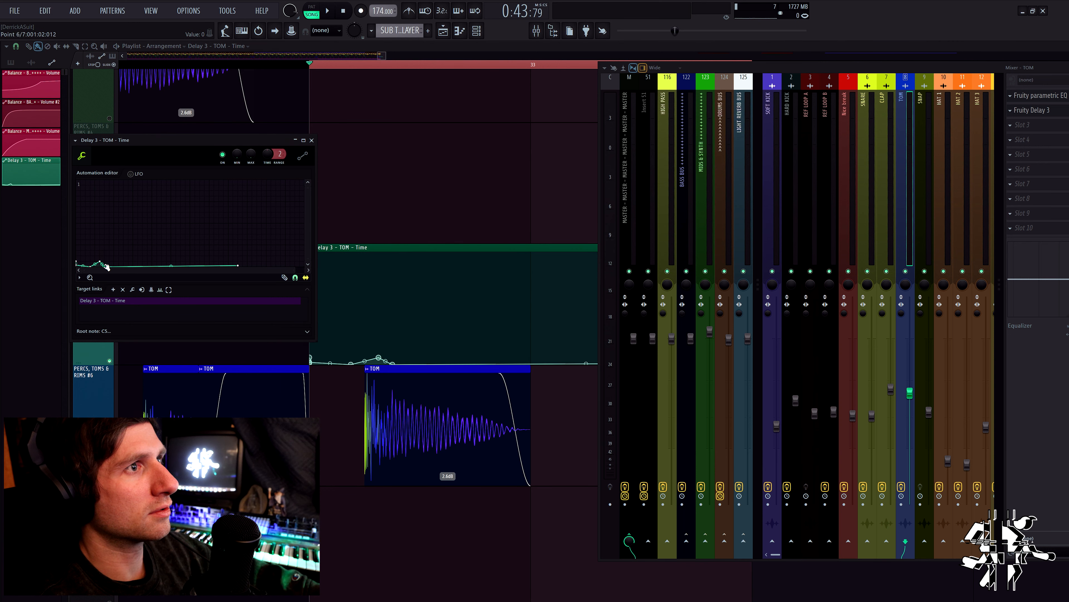
Raise a point after the bump in the delay time automation into a spike and play the section
key("space")
left_click_drag(395, 357, 394, 339)
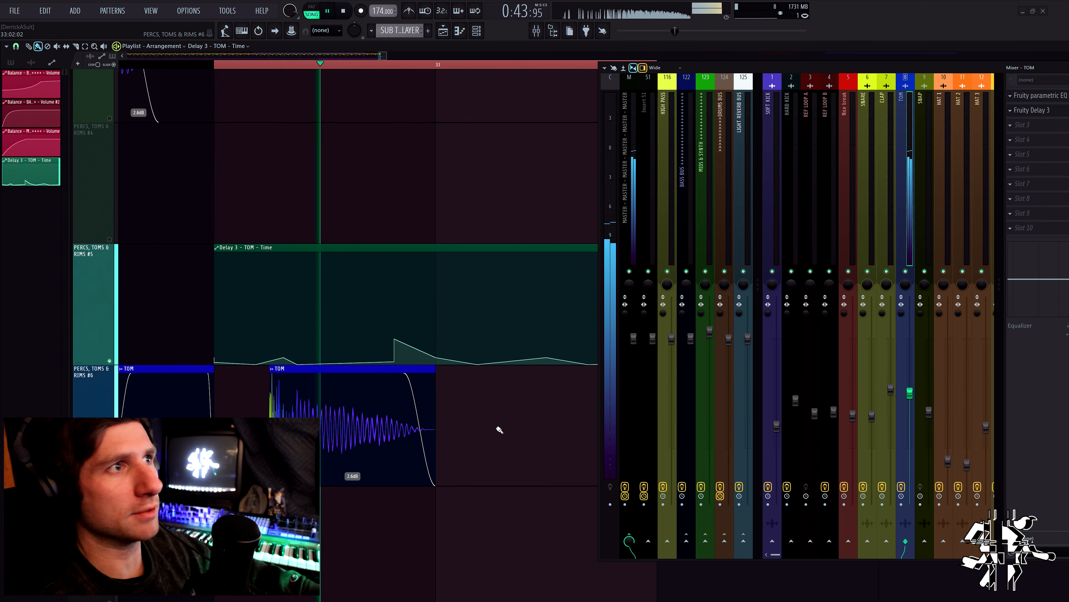
key("space")
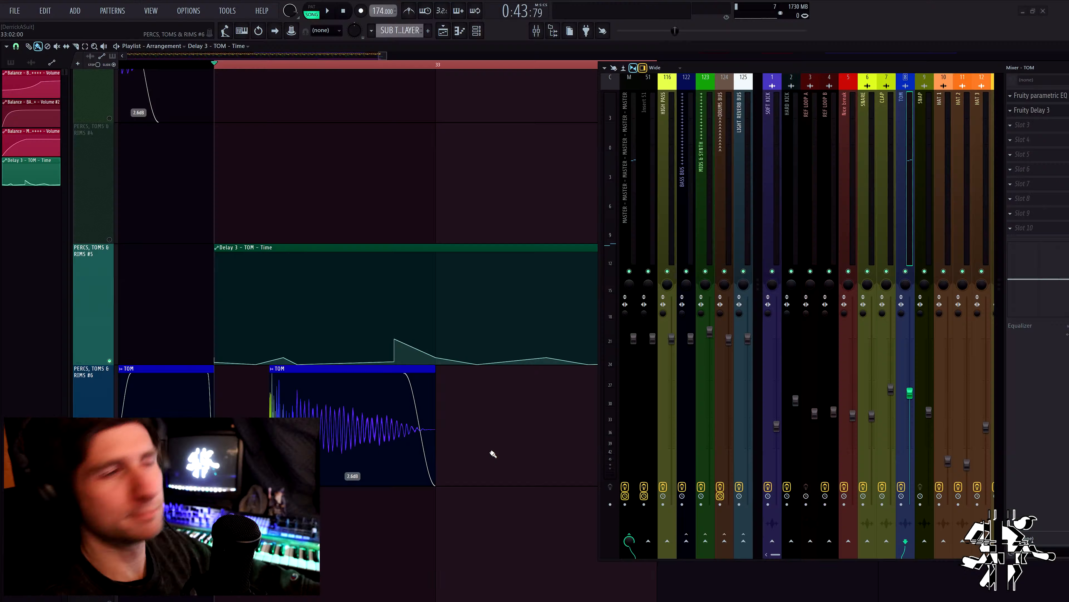
Select the timeline range covering the last TOM clip and the delay time automation clip
scroll(489, 454, "down", 5)
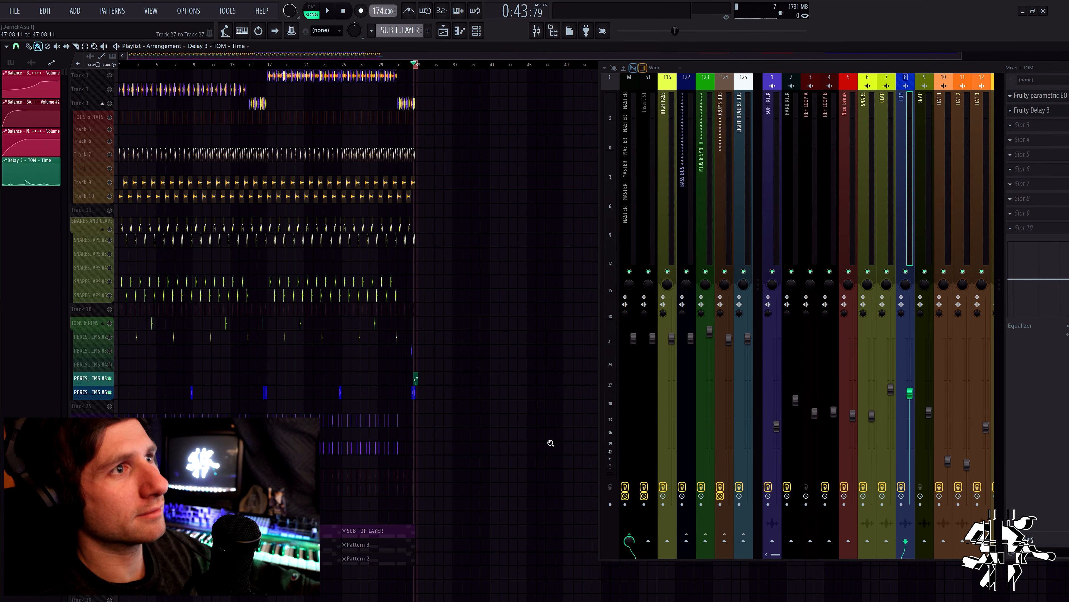
scroll(554, 444, "up", 3)
scroll(440, 374, "up", 5)
left_click_drag(277, 64, 570, 75)
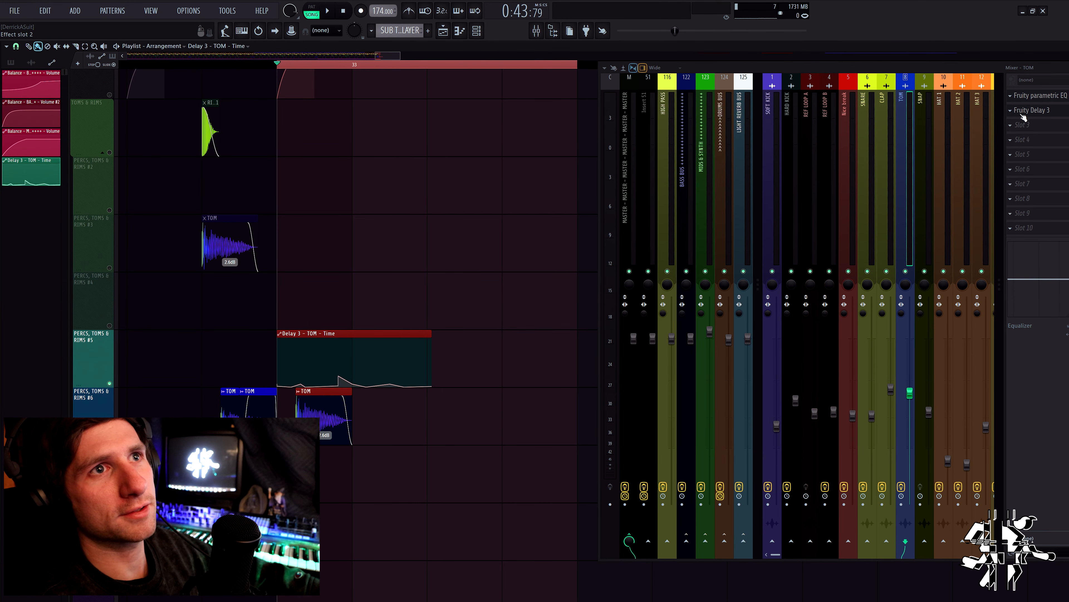
Load Fruity Reeverb 2 into slot 3 of the TOM mixer track and preview the selected range
left_click(1011, 125)
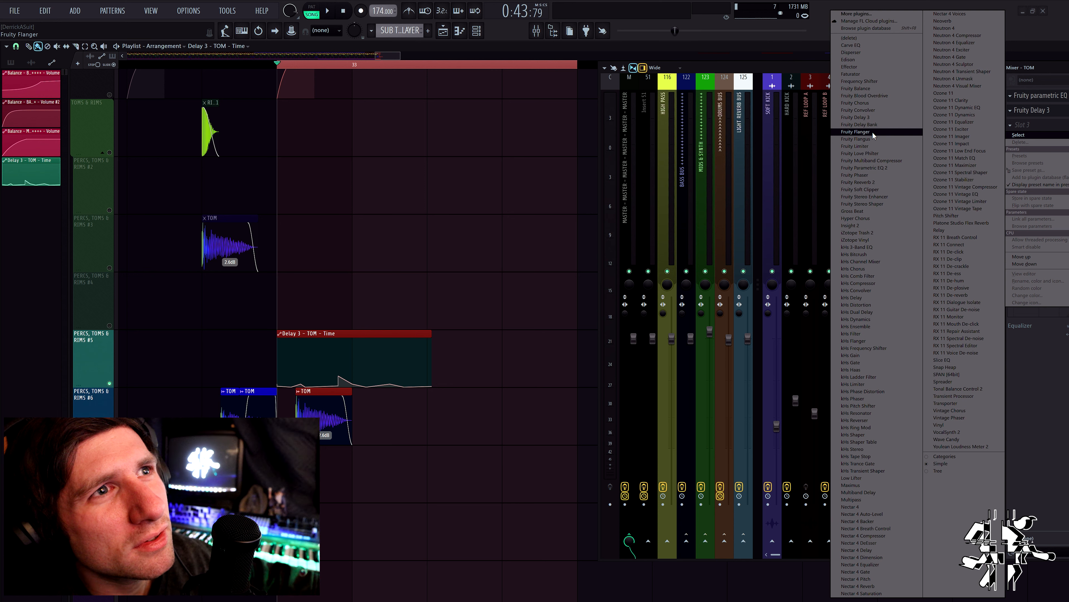
left_click(880, 183)
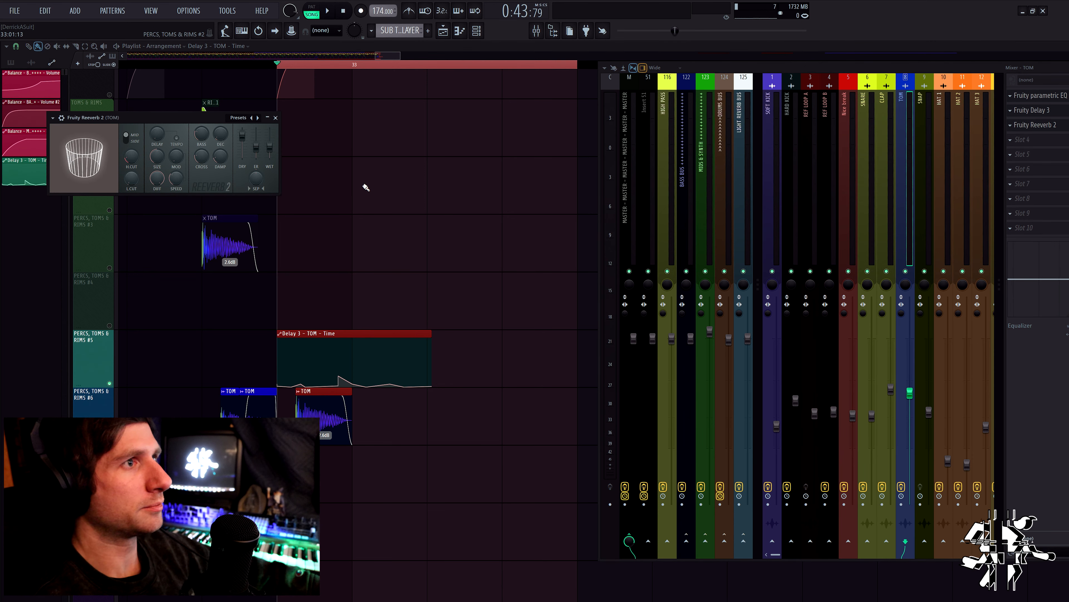
key("space")
key("space")
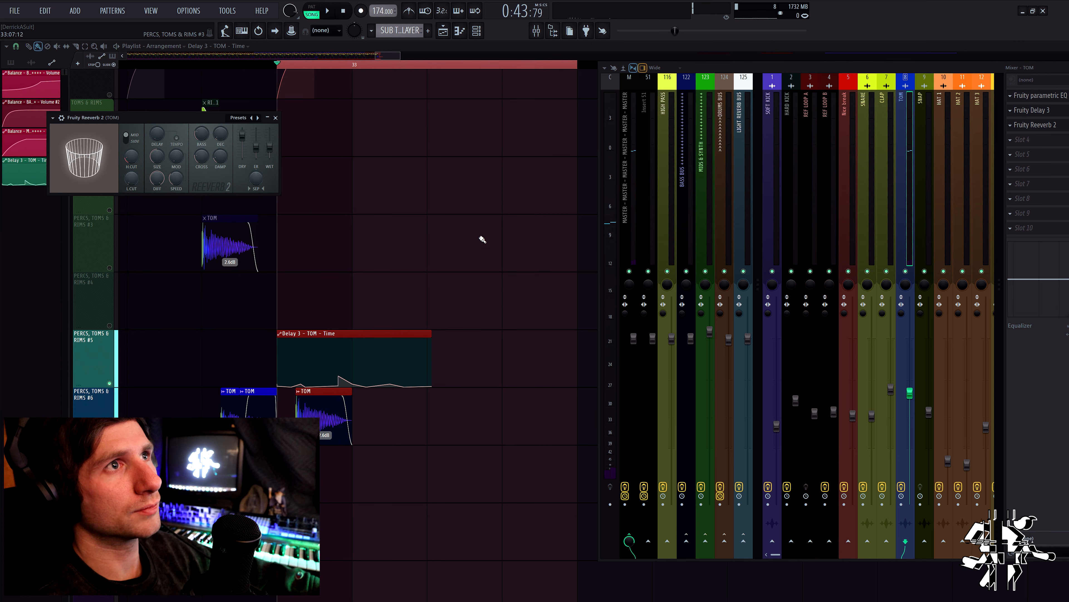
Close the reverb window and extend the timeline selection further past the delay time automation clip
key("Escape")
scroll(458, 220, "right", 3)
scroll(458, 219, "up", 1)
left_click_drag(370, 72, 386, 306)
scroll(529, 301, "left", 3)
scroll(529, 301, "down", 1)
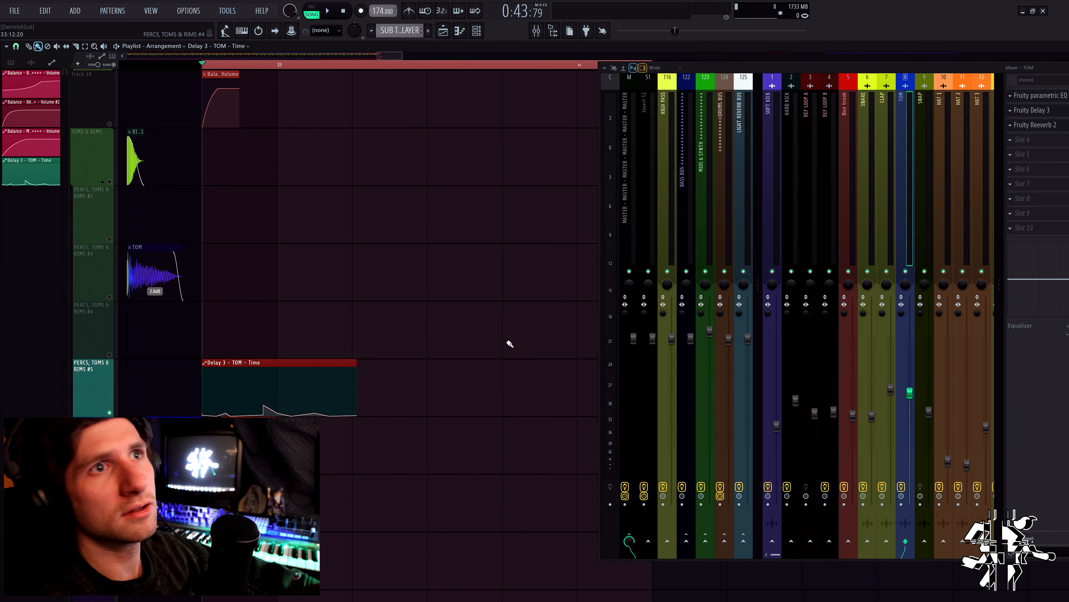
Reopen Fruity Reeverb 2 on the TOM track, turn down its low cut, and play the selection
left_click(1047, 125)
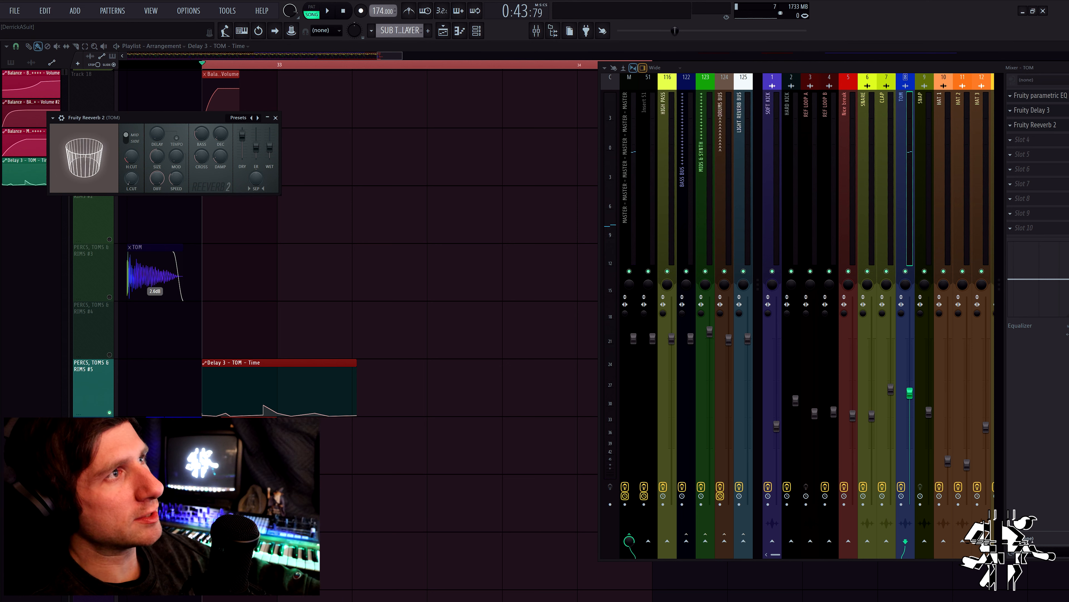
left_click_drag(132, 188, 132, 196)
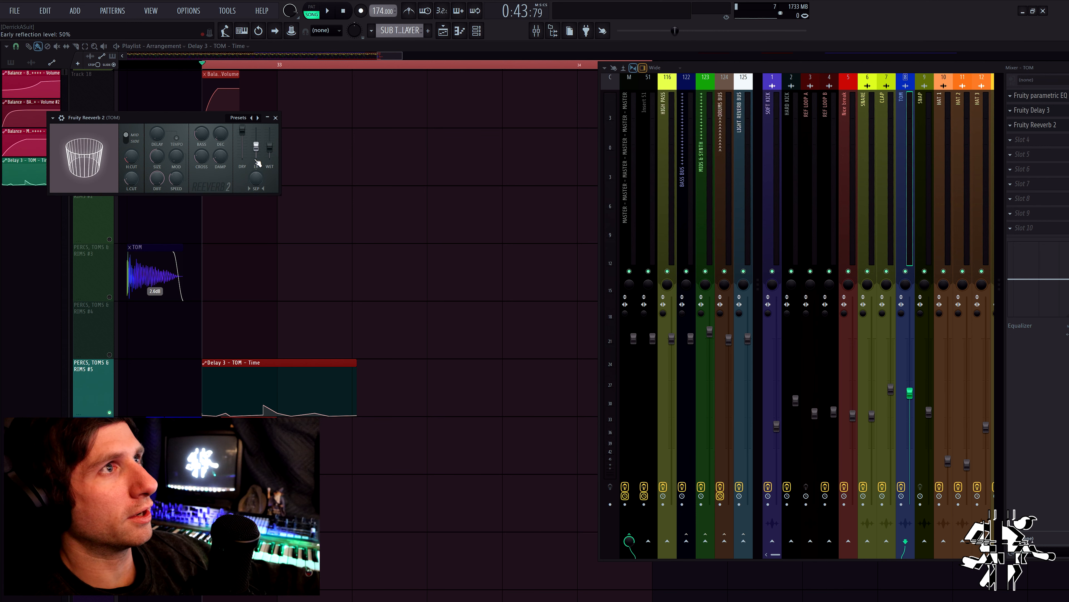
key("space")
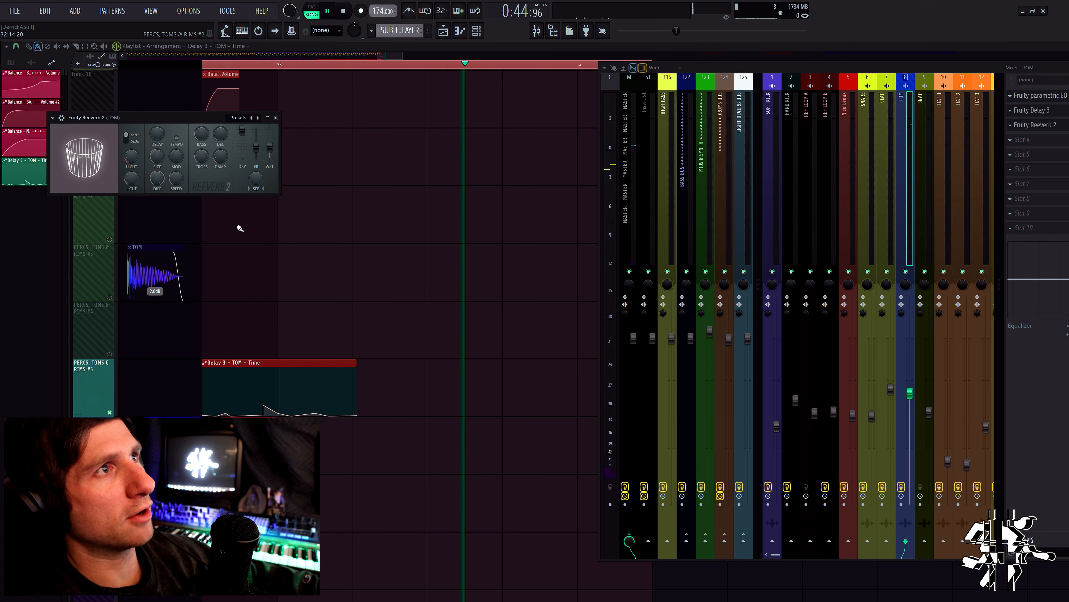
key("space")
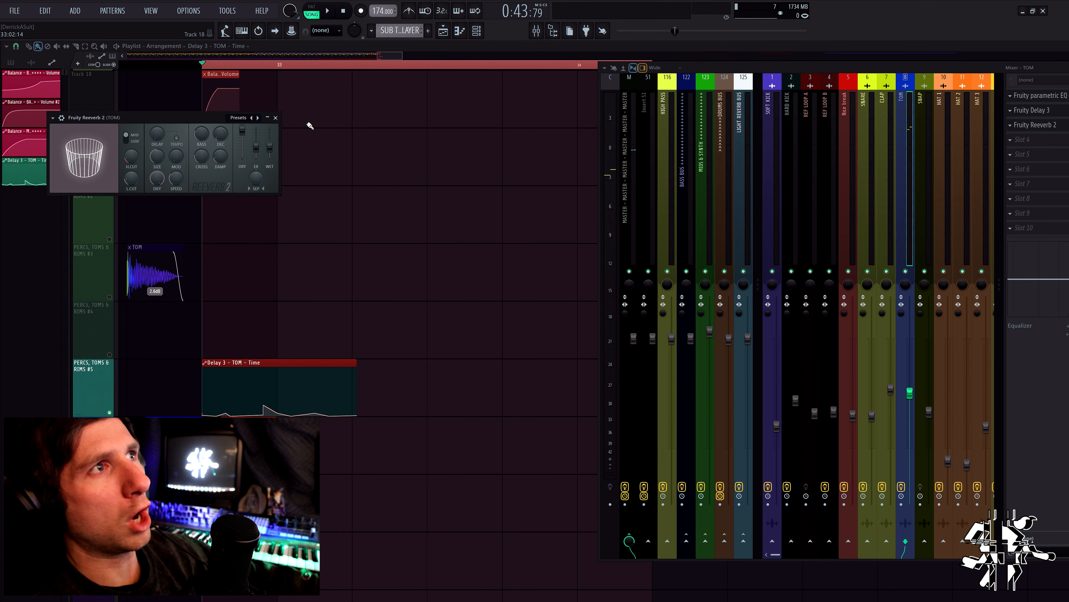
Lower the reverb's dry level, raise its wet level to 101%, and play the selection
left_click_drag(243, 139, 243, 142)
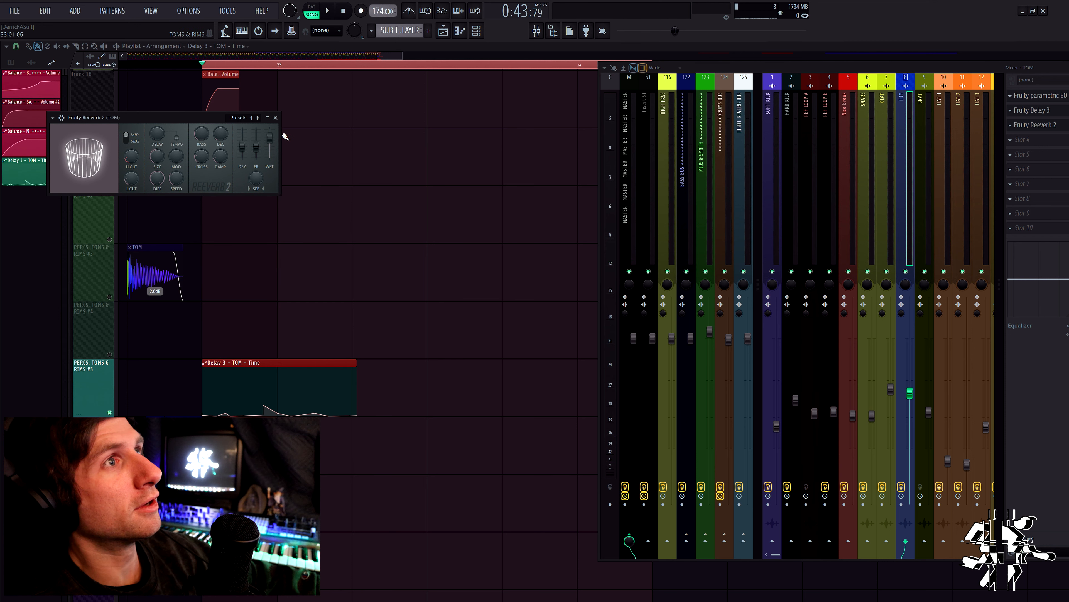
left_click_drag(269, 135, 270, 131)
key("space")
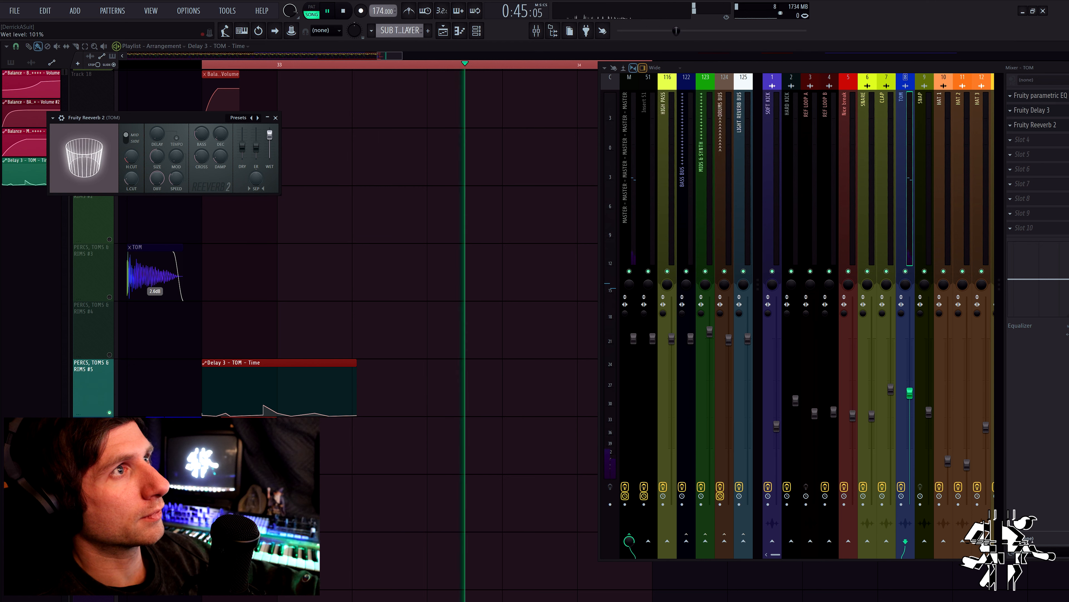
key("space")
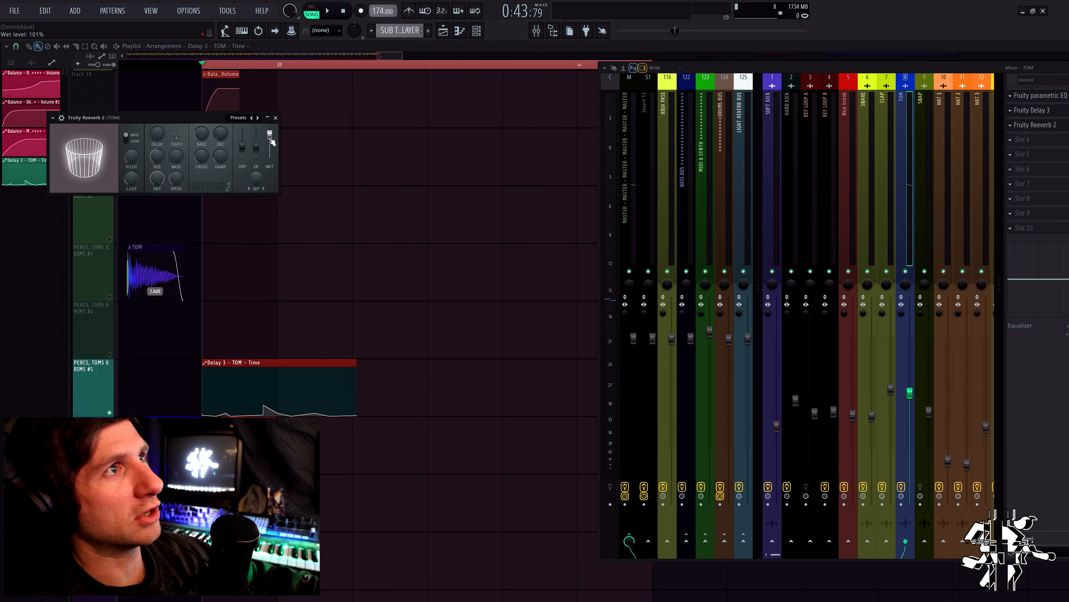
Compare the TOM reverb at a wet level of 17% and at maximum by replaying the selection, leaving it at maximum
key("space")
key("space")
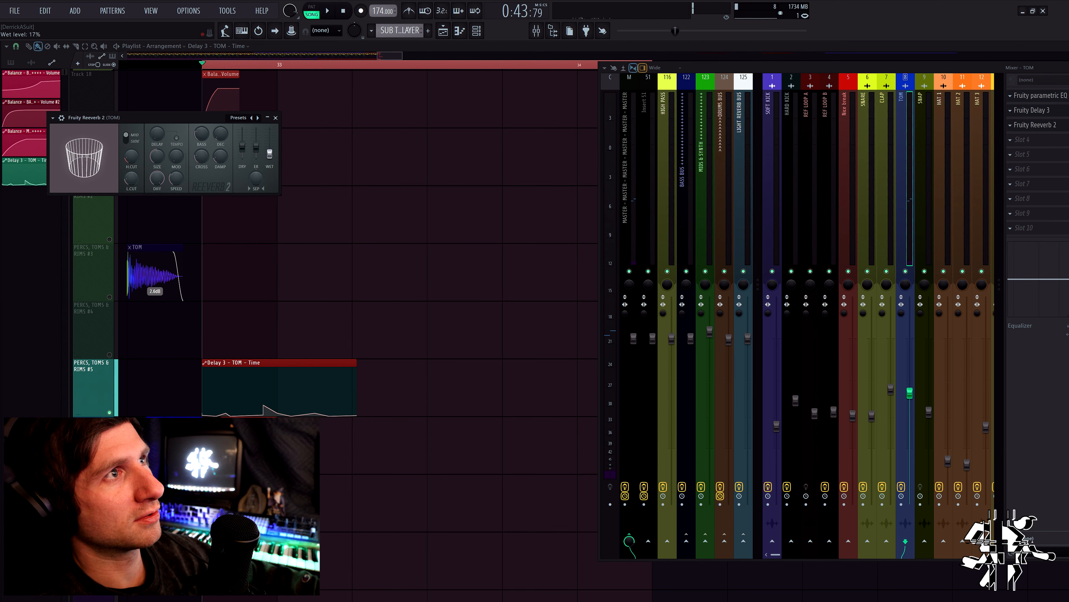
key("space")
left_click_drag(270, 157, 270, 131)
key("space")
key("space")
key("space")
key("space")
key("space")
key("space")
key("space")
key("space")
key("space")
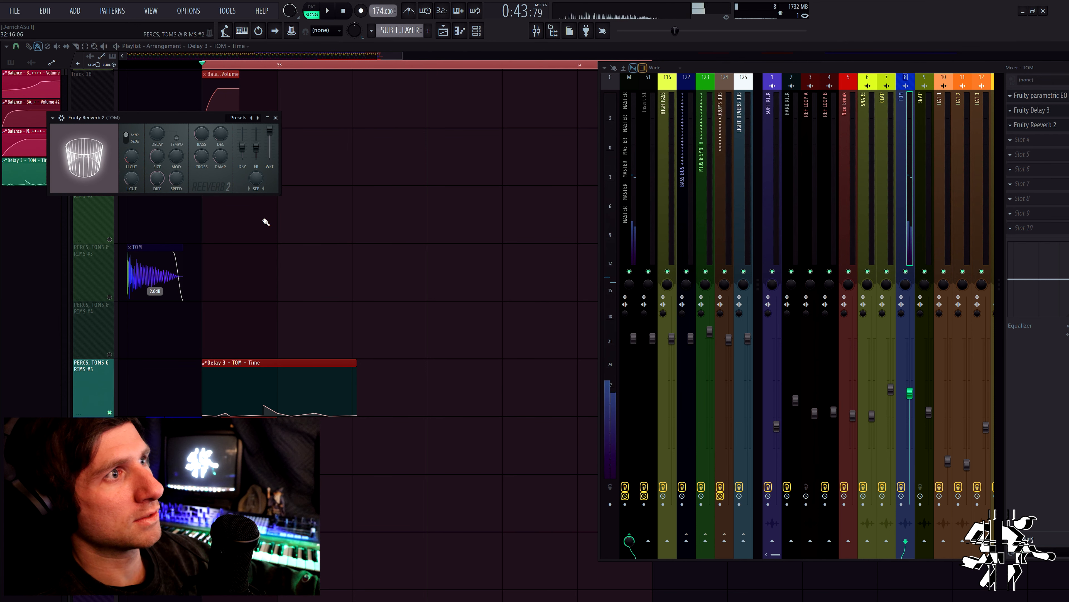